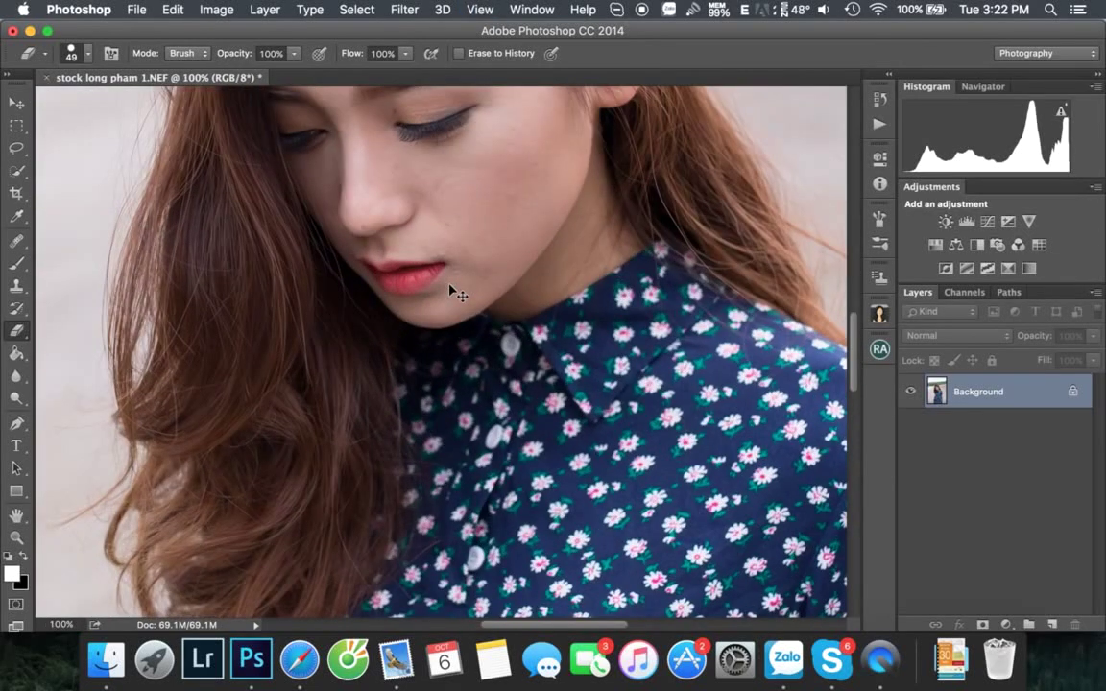
# At 200% zoom, heal the red forehead blemish with a 16 px Healing Brush
pyautogui.press('super+equal')
pyautogui.scroll(5, 442, 350)
pyautogui.rightClick(417, 261)
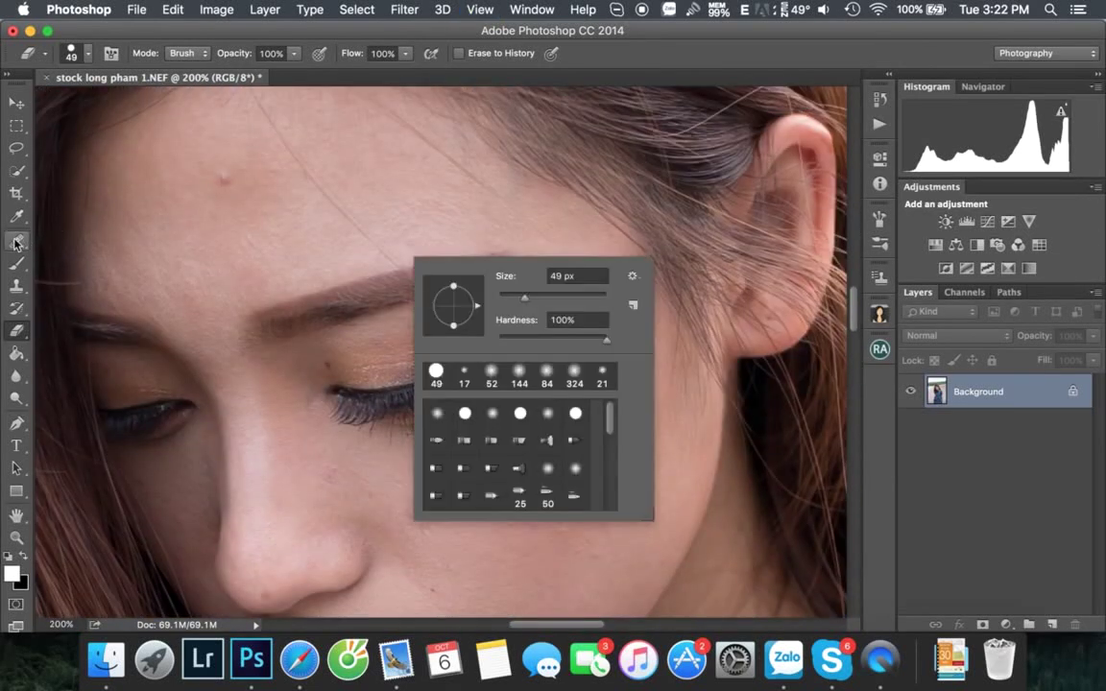
pyautogui.click(15, 244)
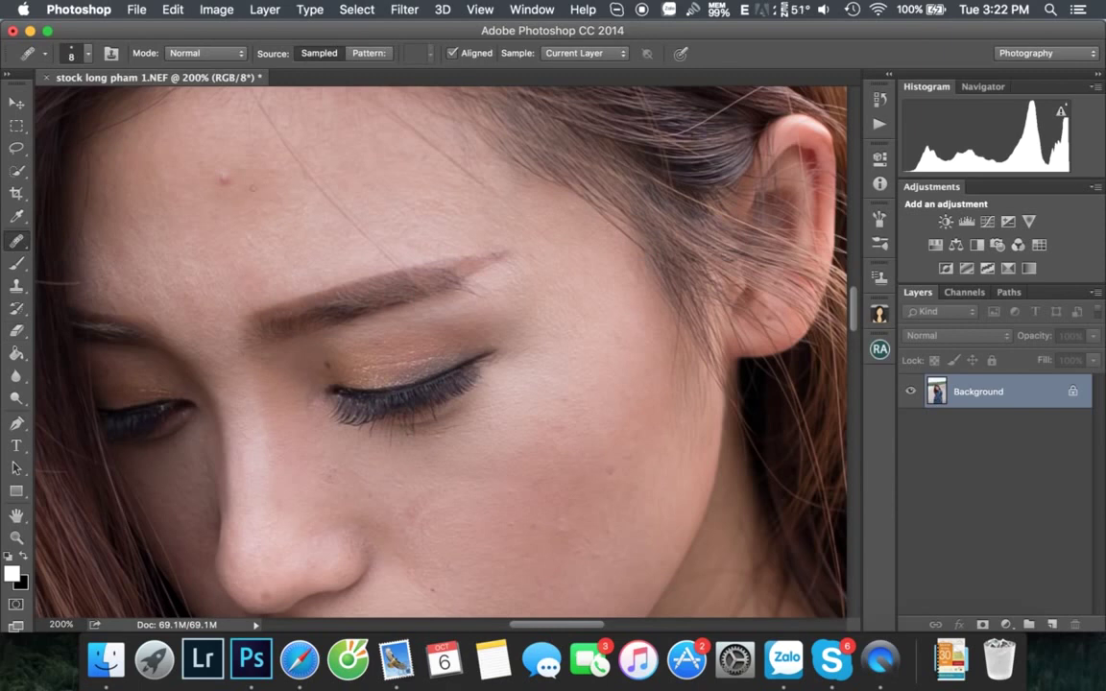
pyautogui.moveTo(247, 179); pyautogui.dragTo(256, 179)
pyautogui.click(225, 180)
pyautogui.scroll(-3, 398, 456)
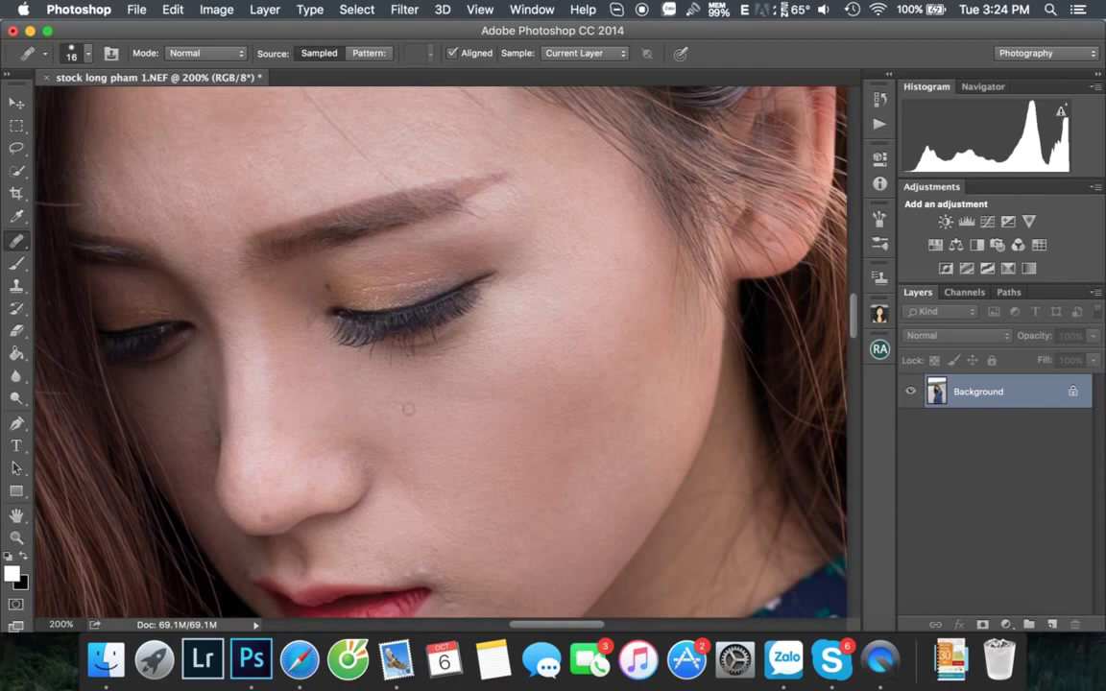
# Heal the dark spot just below the nose
pyautogui.click(264, 518)
pyautogui.scroll(-3, 409, 447)
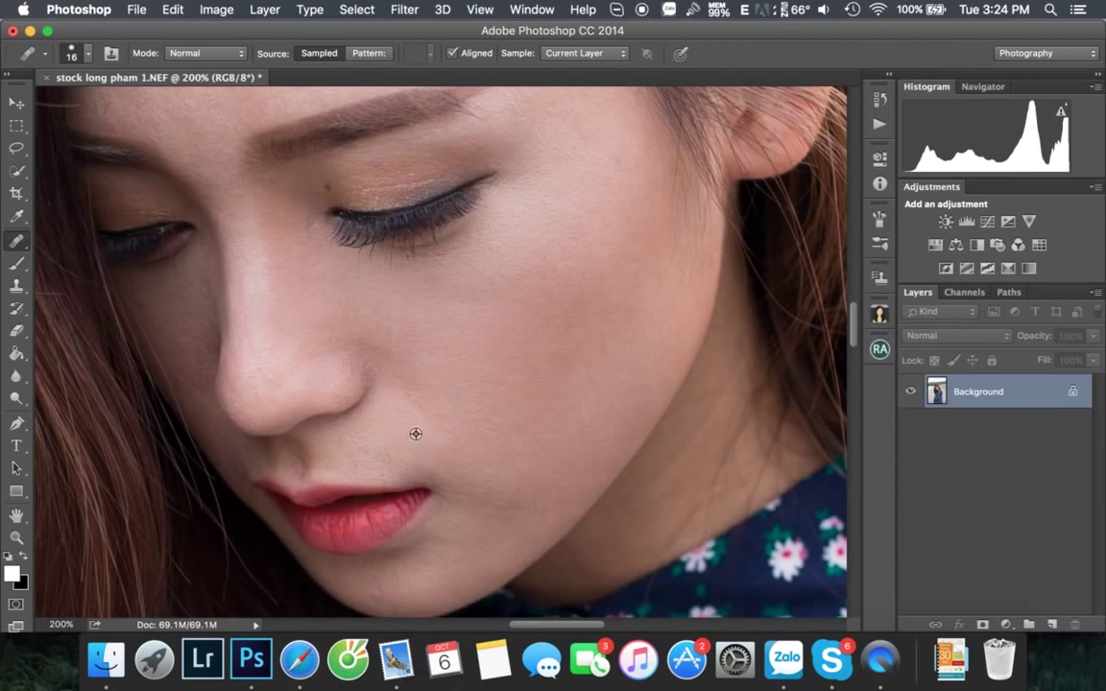
pyautogui.scroll(-3, 413, 489)
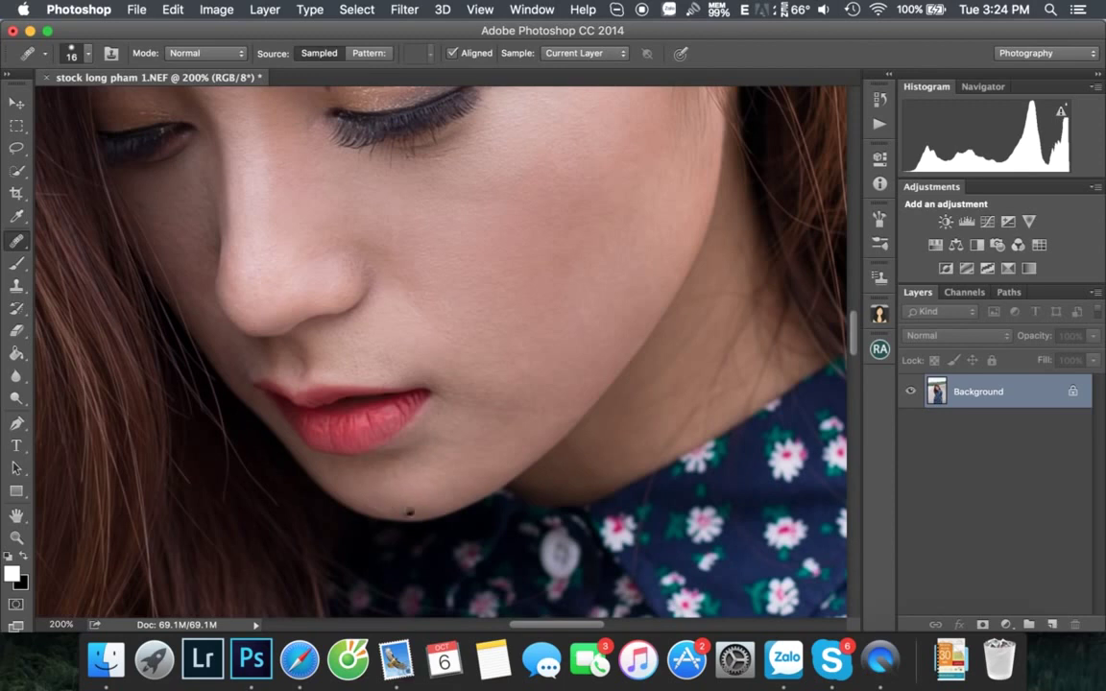
pyautogui.scroll(3, 471, 485)
pyautogui.scroll(2, 494, 446)
pyautogui.scroll(2, 521, 414)
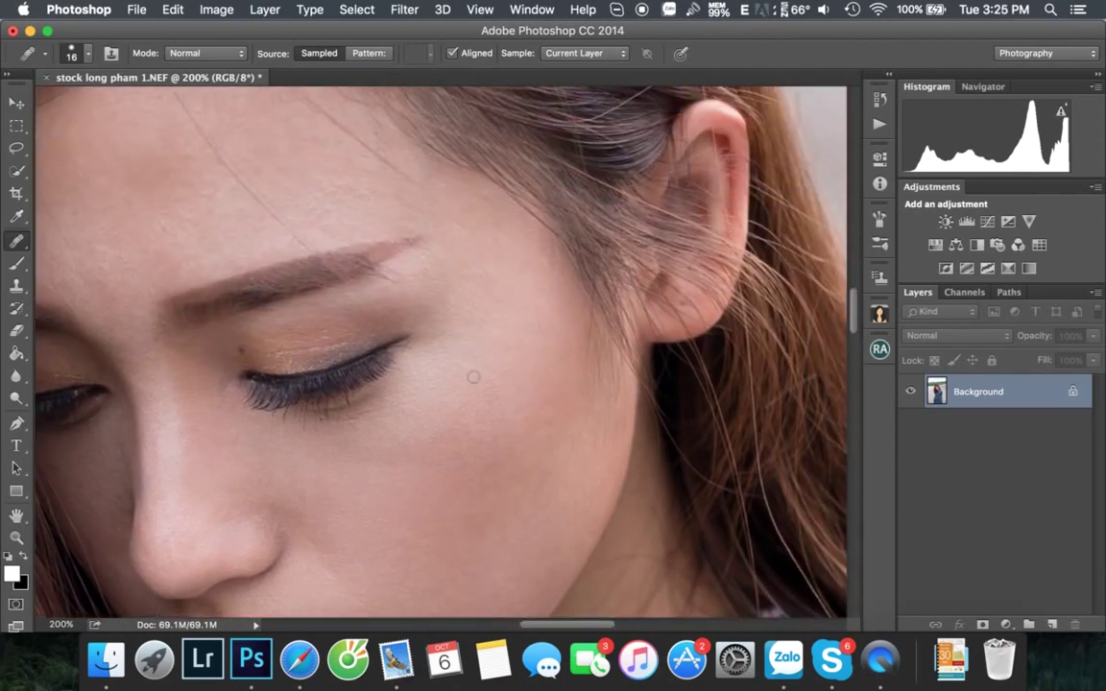
pyautogui.scroll(2, 473, 377)
pyautogui.hscroll(-3, 473, 378)
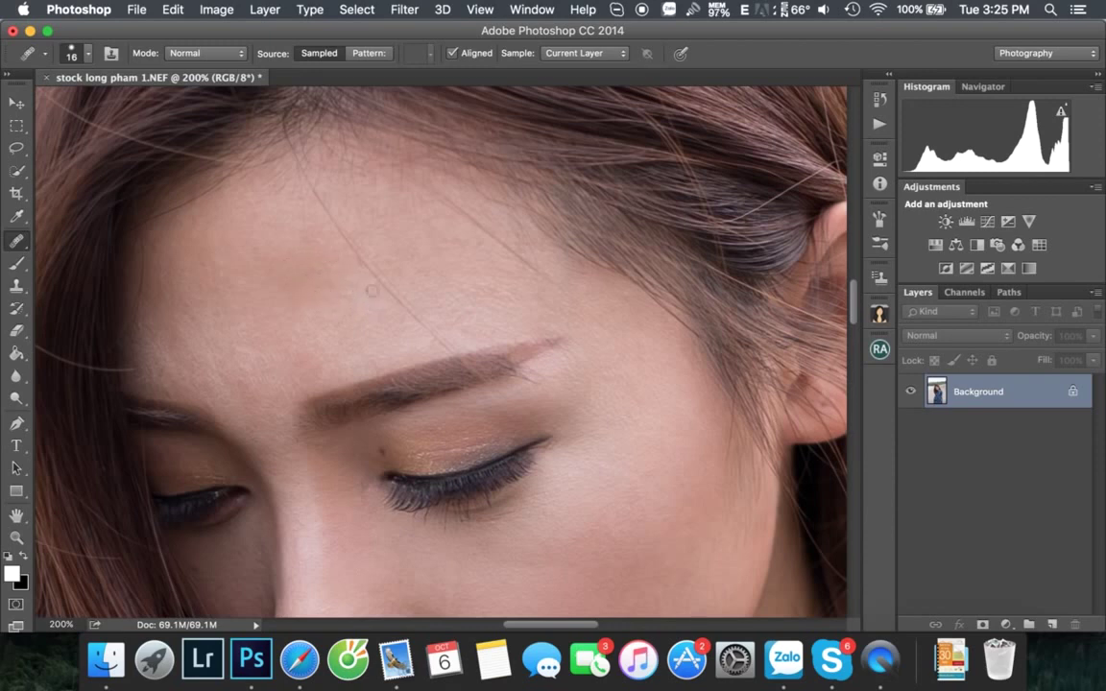
# Paint over the thin eyebrow tail so it blends into the skin
pyautogui.moveTo(566, 333); pyautogui.dragTo(542, 351)
pyautogui.scroll(-3, 432, 346)
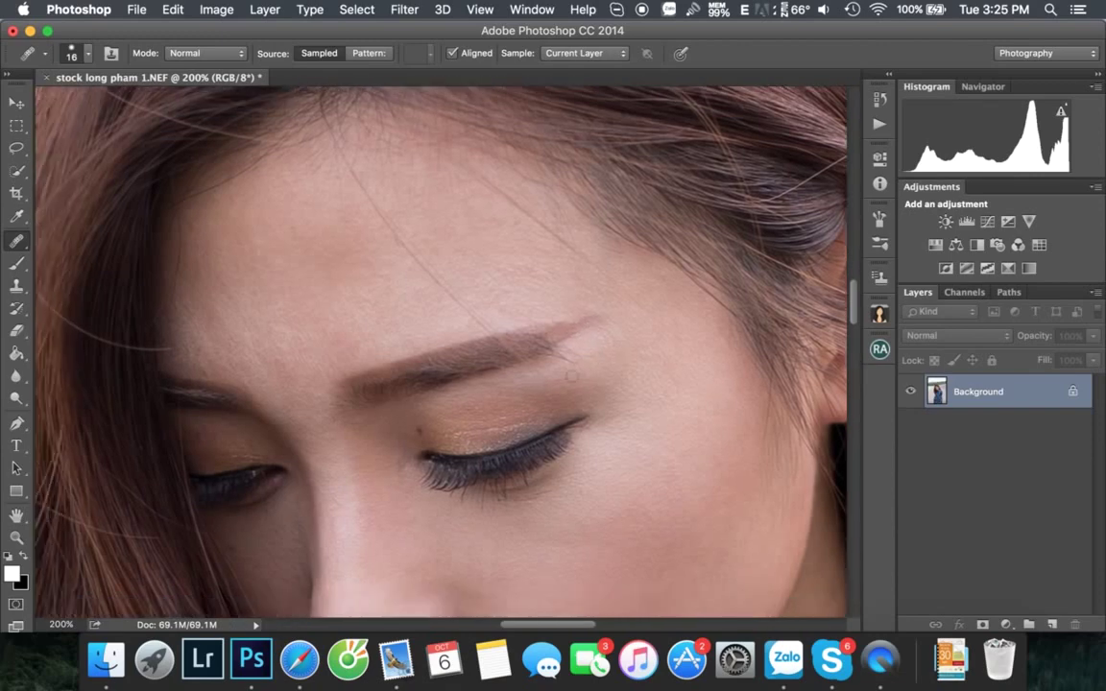
pyautogui.scroll(-5, 384, 345)
pyautogui.scroll(-5, 354, 348)
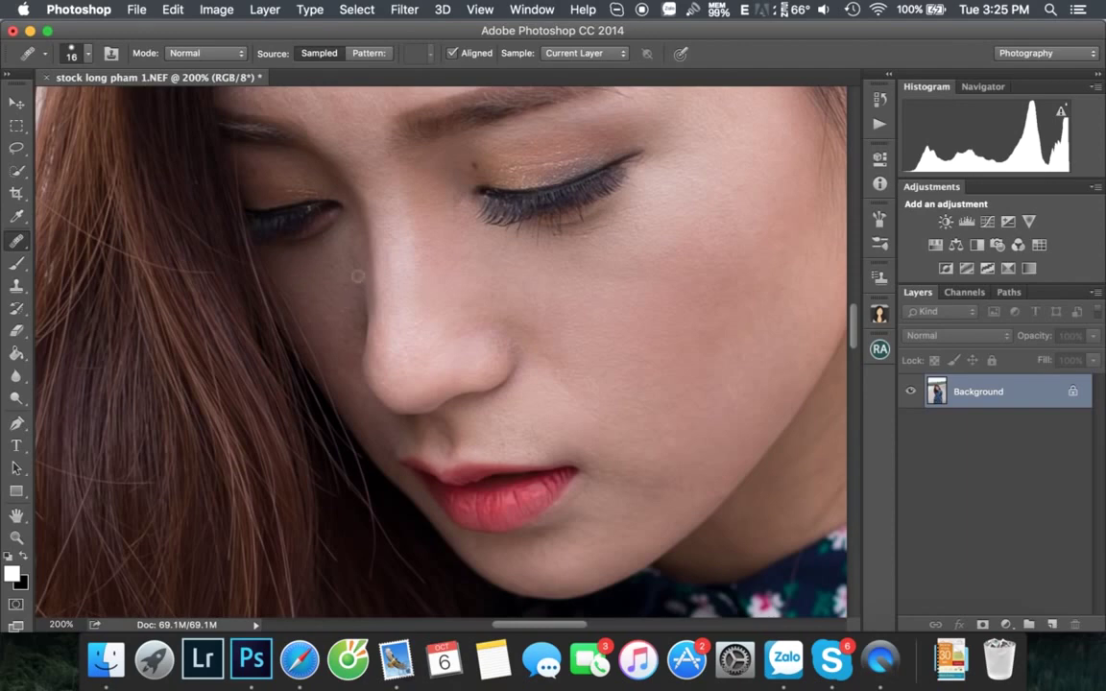
pyautogui.scroll(-3, 357, 277)
pyautogui.hscroll(5, 357, 276)
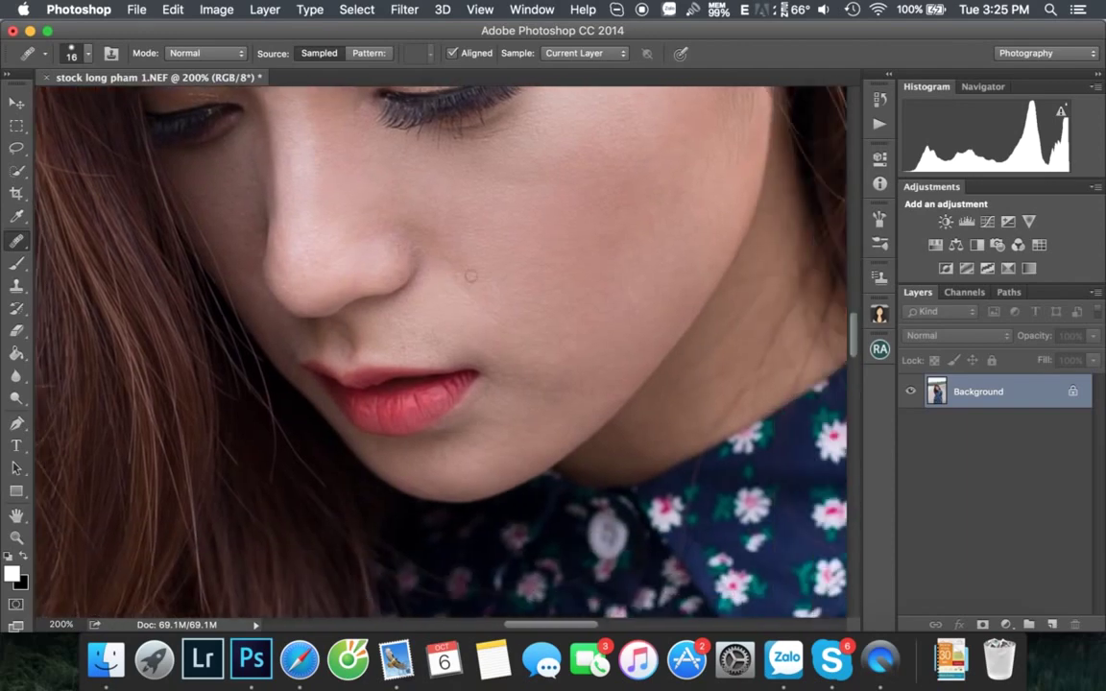
pyautogui.scroll(2, 470, 276)
# Zoom out, duplicate the photo layer twice, and rename the lower copy 'low'
pyautogui.press('super+minus')
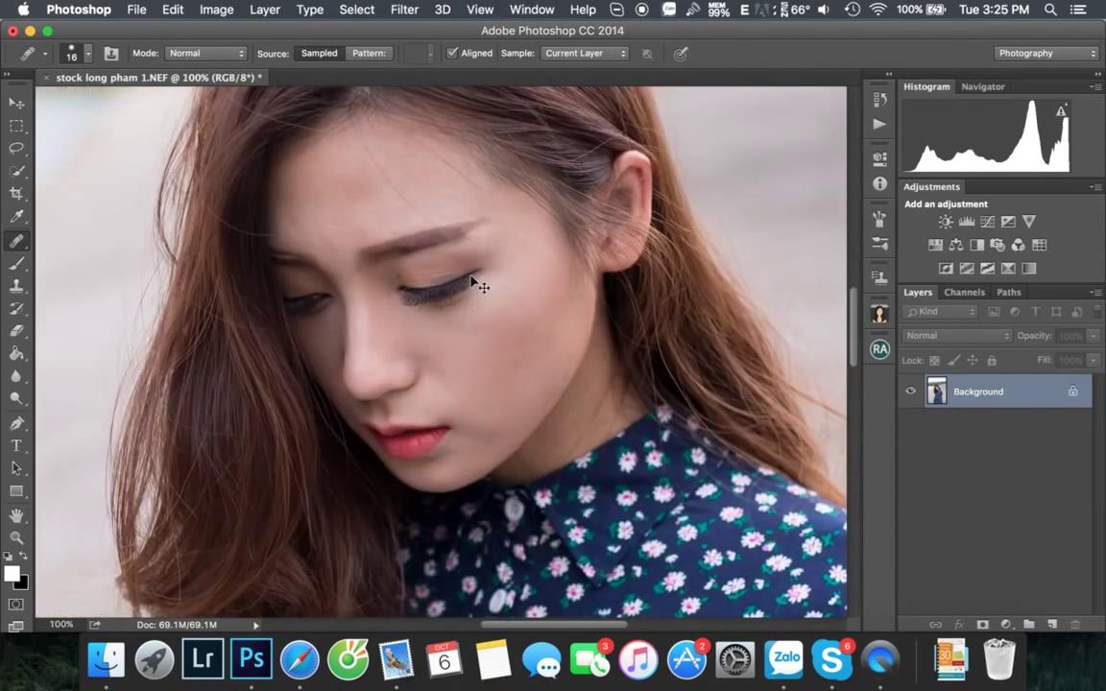
pyautogui.press('super+minus')
pyautogui.press('super+minus')
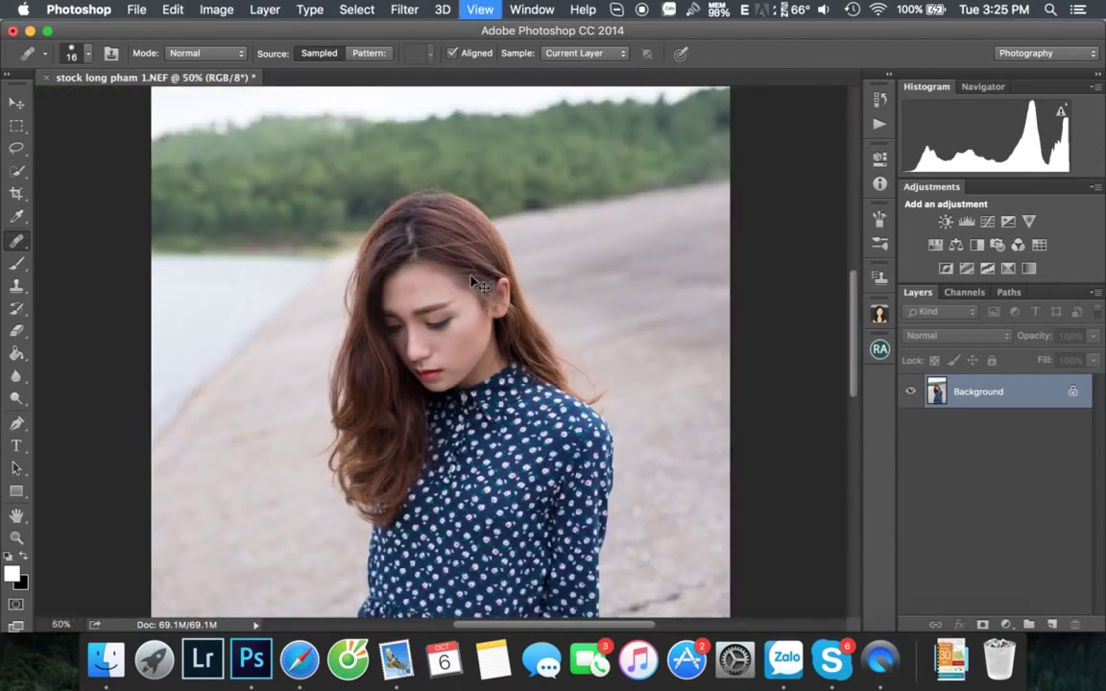
pyautogui.press('super+minus')
pyautogui.press('super+j')
pyautogui.press('super+j')
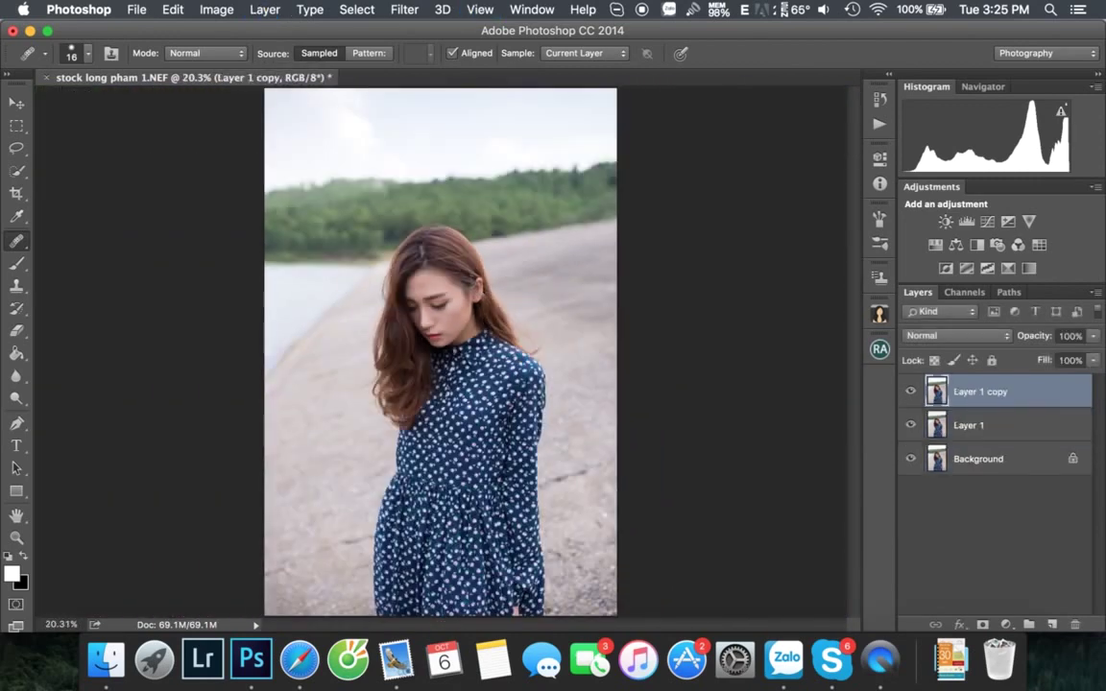
pyautogui.doubleClick(967, 425)
pyautogui.write('low')
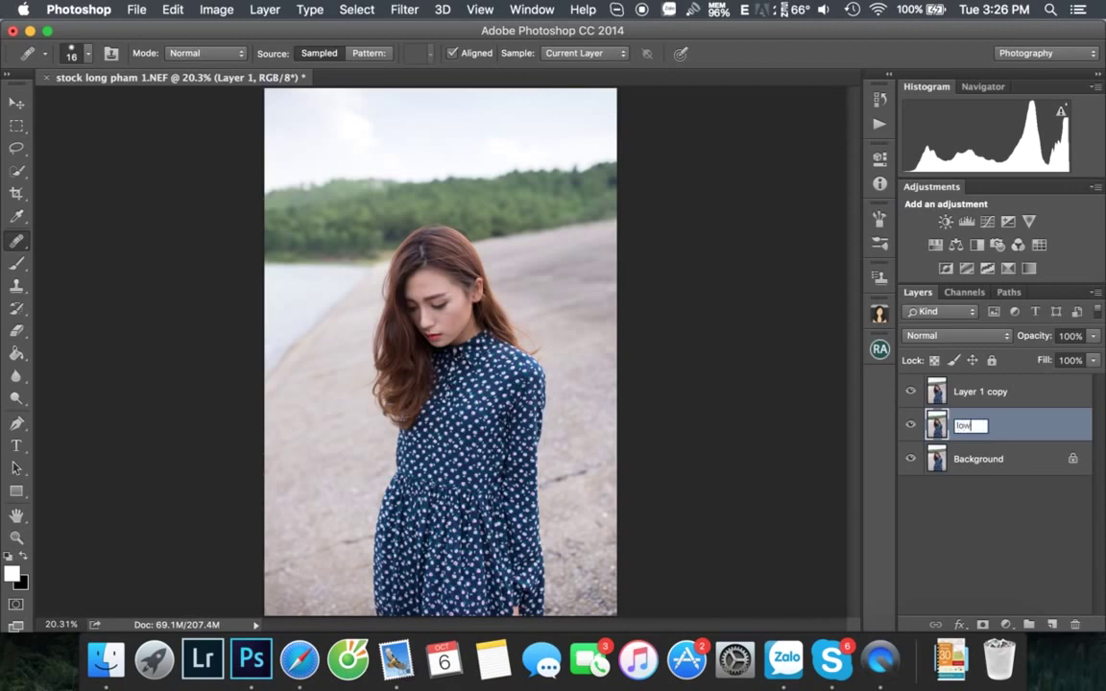
pyautogui.press('Return')
# Rename the upper copy 'high', hide it, and select 'low'
pyautogui.doubleClick(969, 392)
pyautogui.write('high')
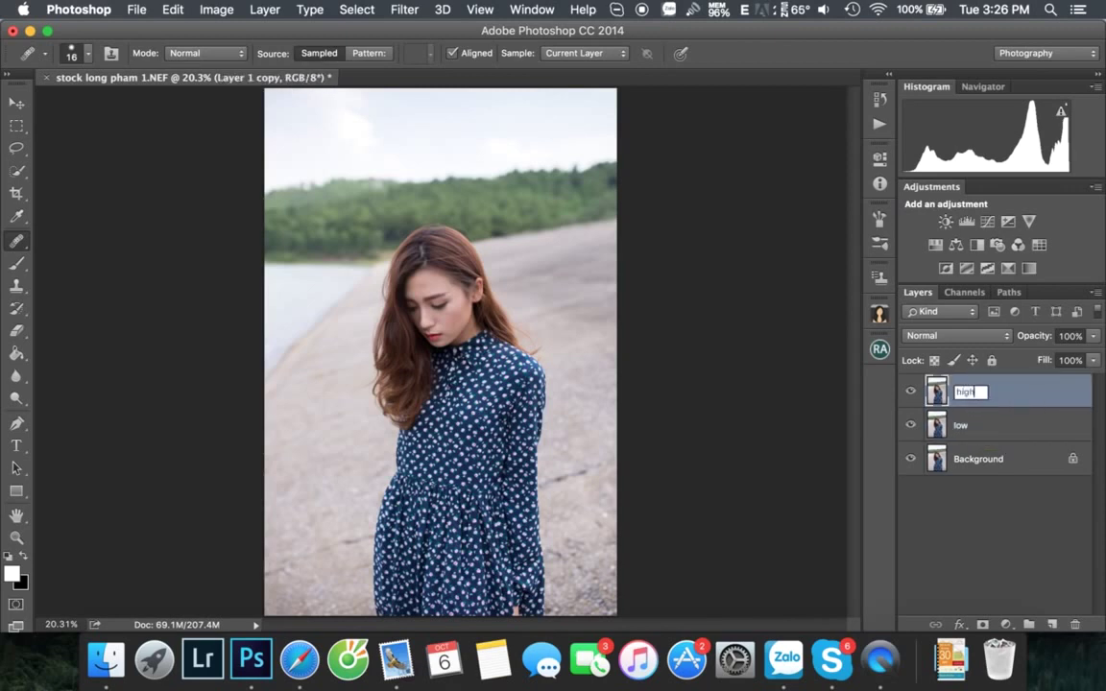
pyautogui.press('Return')
pyautogui.click(910, 391)
pyautogui.click(994, 429)
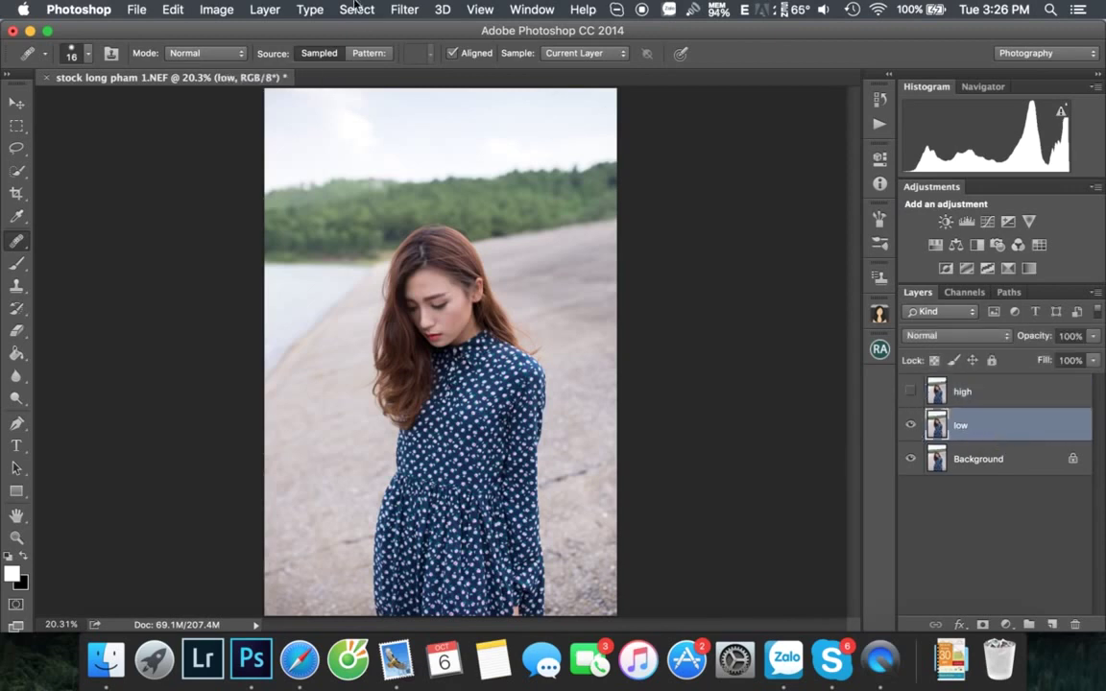
pyautogui.press('super+plus')
pyautogui.press('super+plus')
pyautogui.press('super+plus')
pyautogui.press('super+plus')
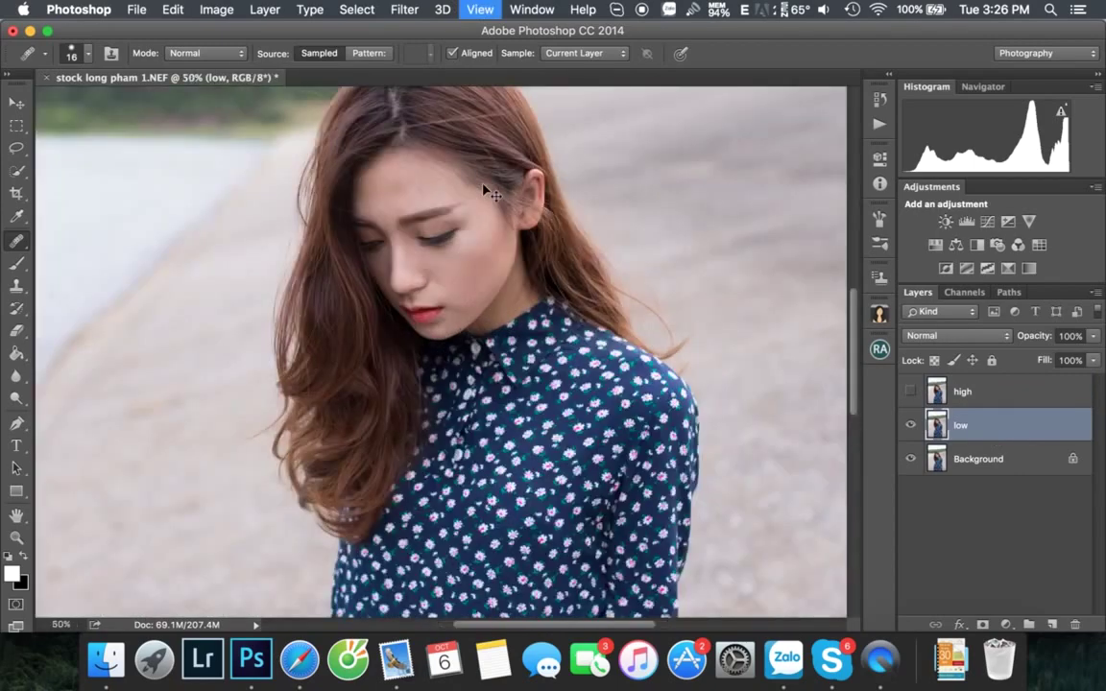
pyautogui.press('super+plus')
pyautogui.press('super+plus')
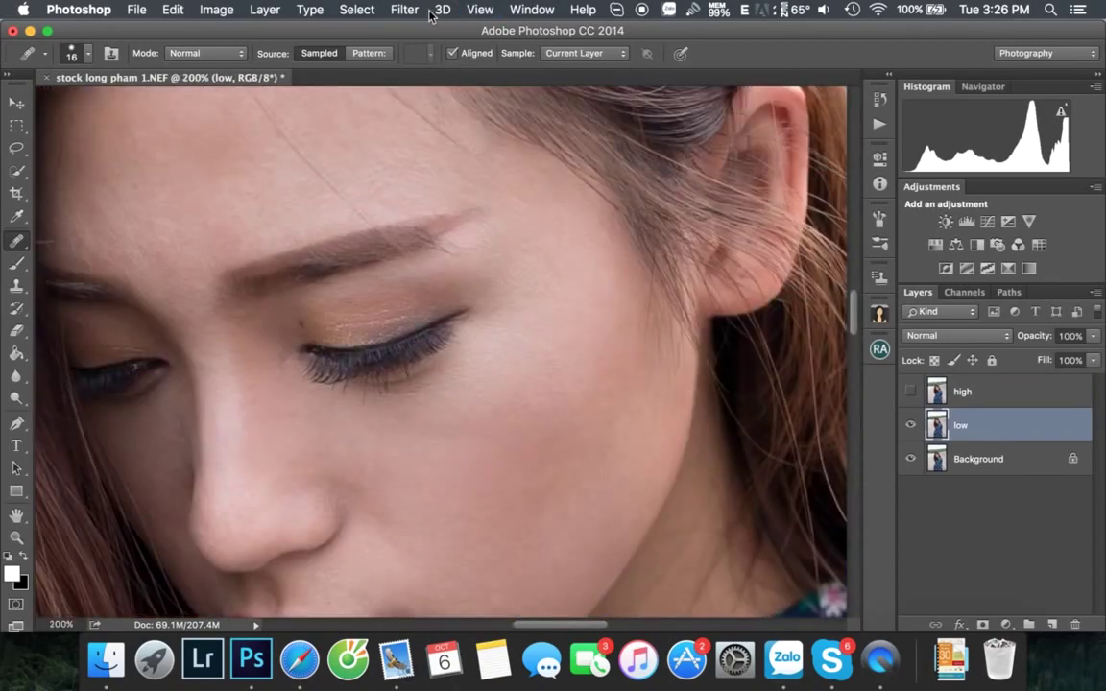
pyautogui.press('super+minus')
# Apply a 5 px Gaussian Blur to the low layer
pyautogui.click(404, 10)
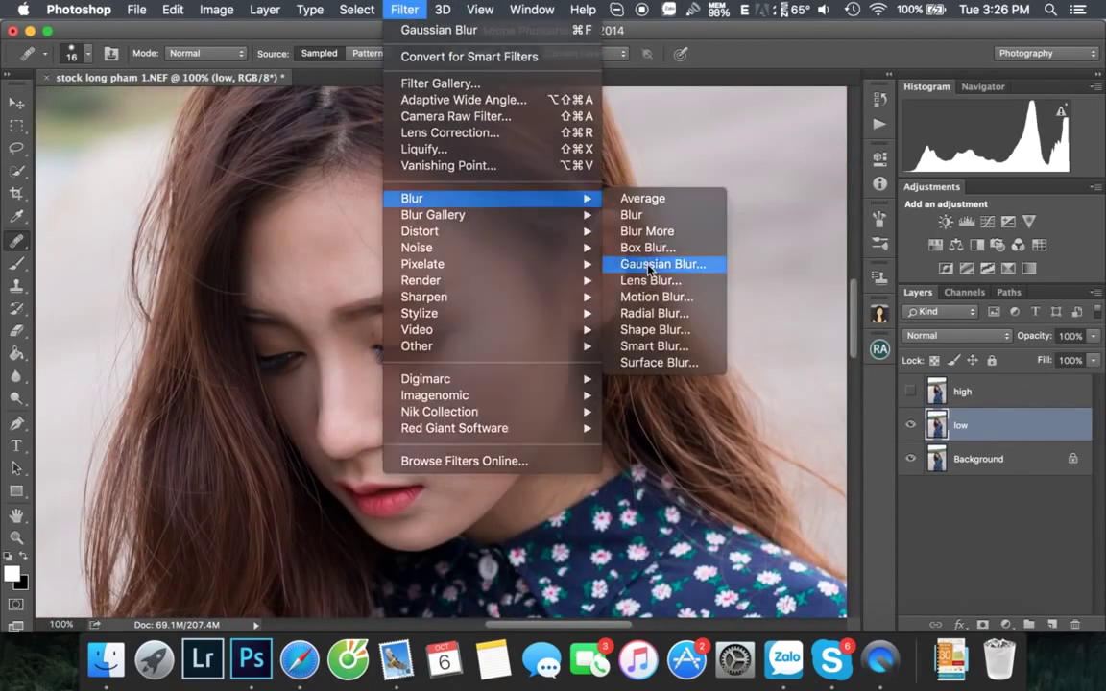
pyautogui.click(654, 256)
pyautogui.write('5')
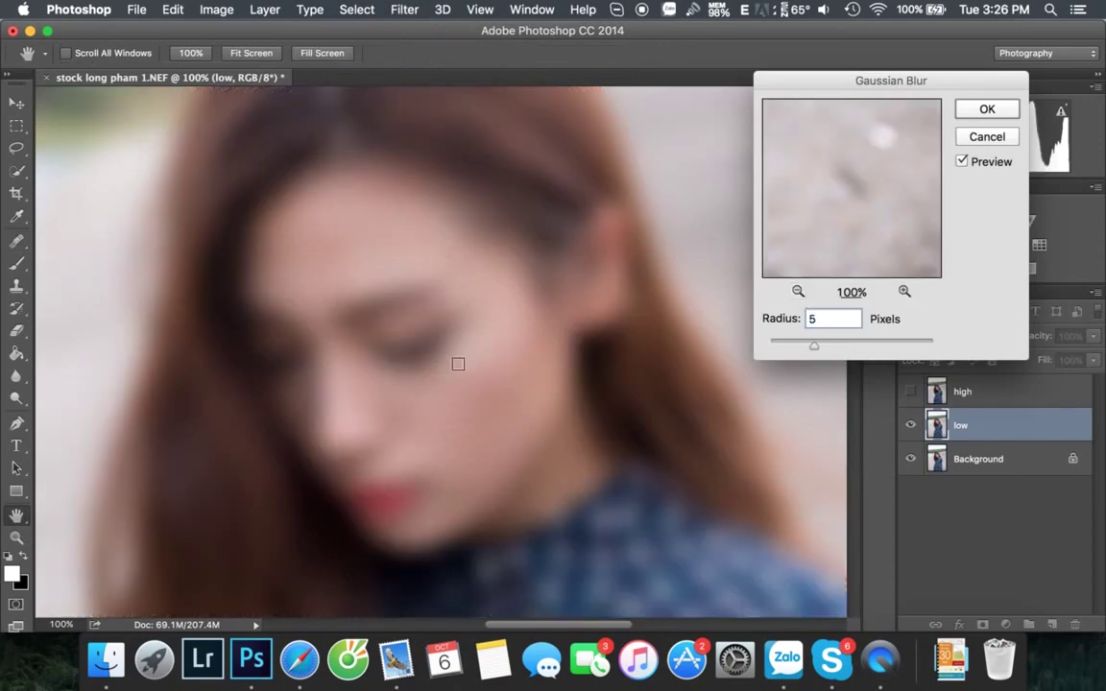
pyautogui.click(998, 112)
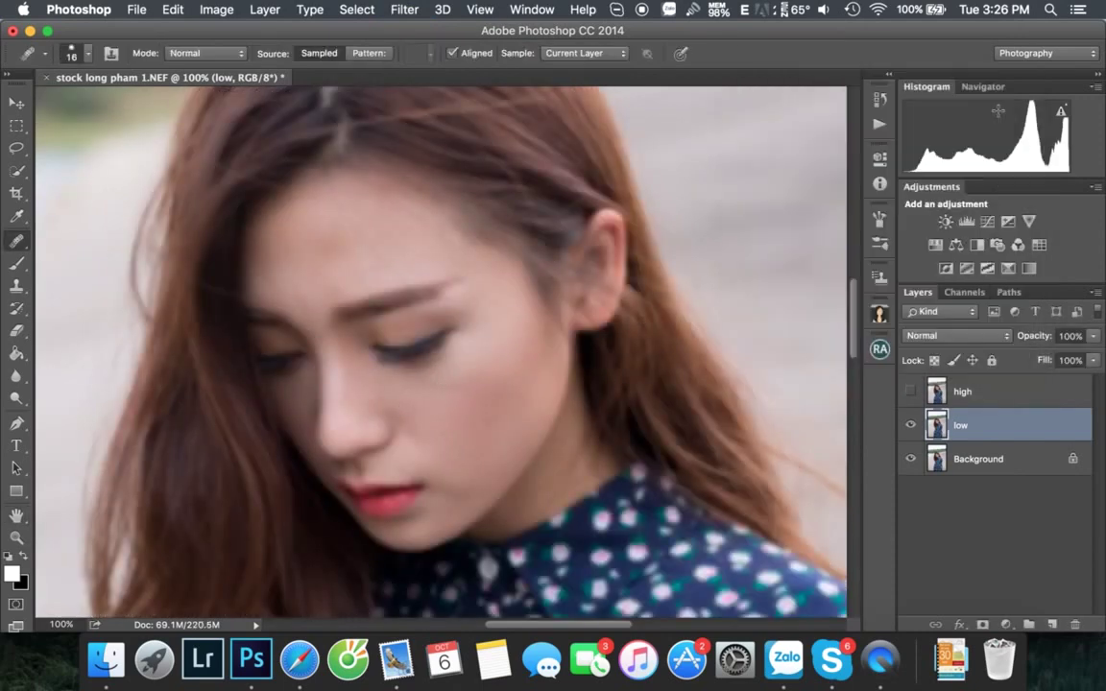
# Show 'high' and use Apply Image with 'low' as source and Subtract blending
pyautogui.click(910, 391)
pyautogui.click(988, 391)
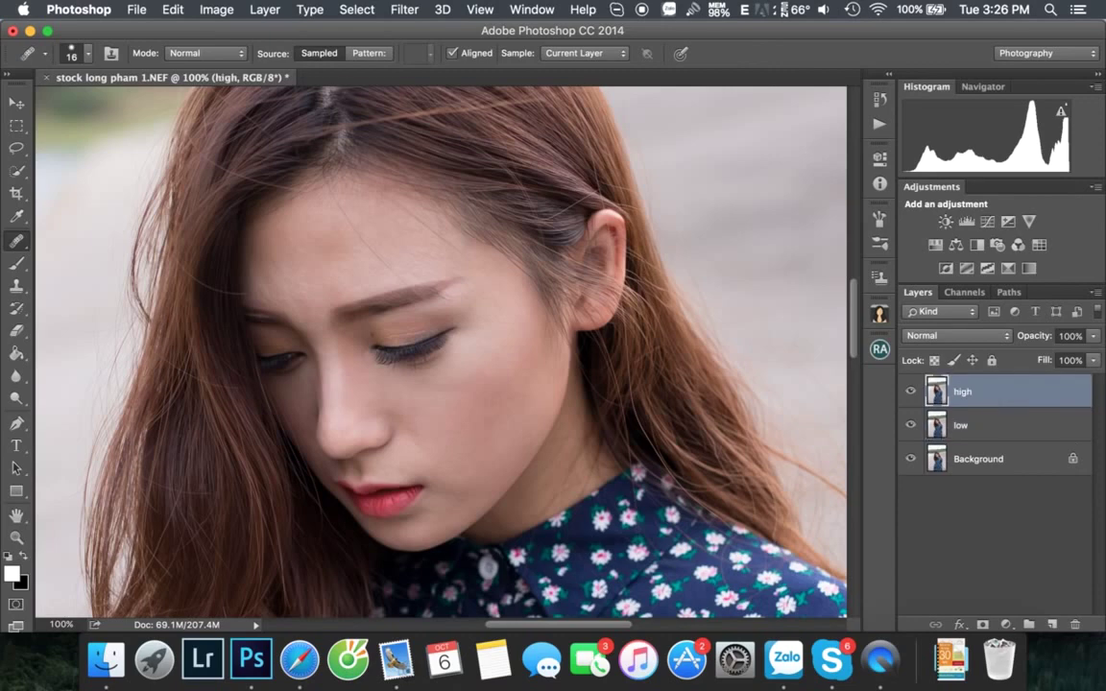
pyautogui.click(215, 9)
pyautogui.click(240, 268)
pyautogui.click(365, 269)
pyautogui.click(361, 312)
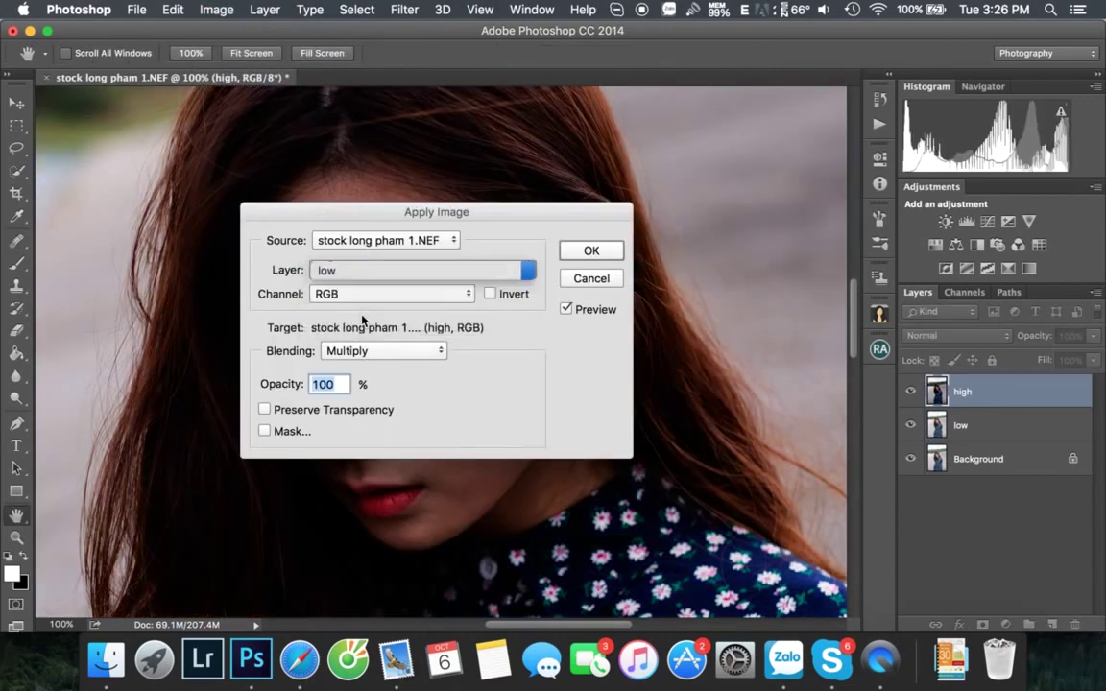
pyautogui.click(387, 347)
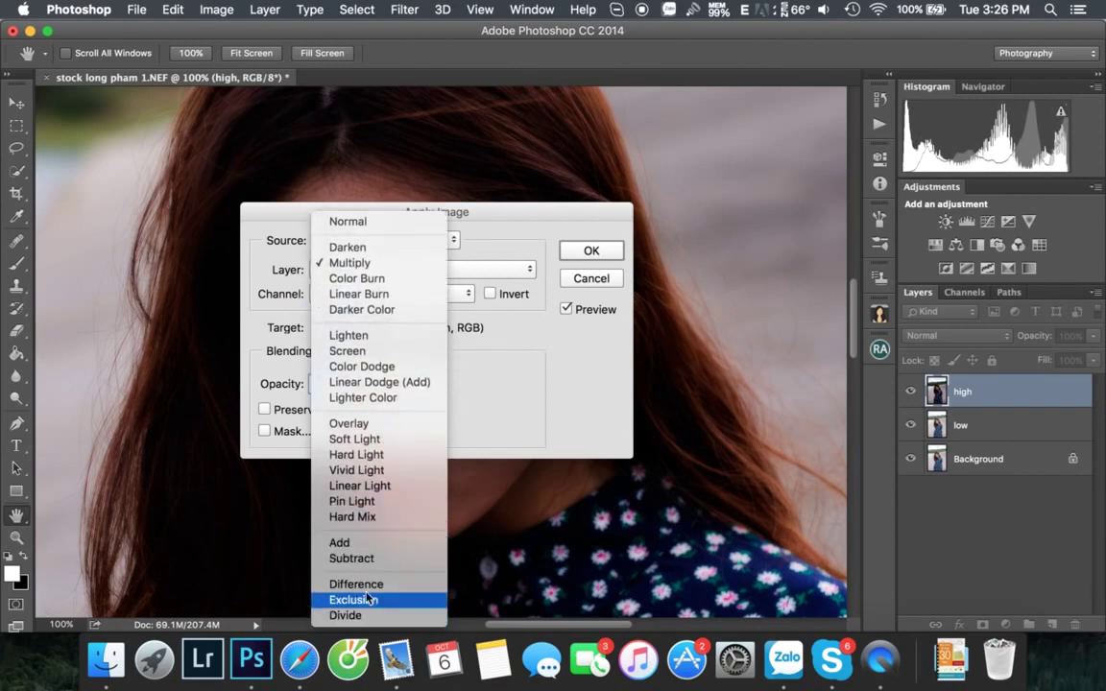
pyautogui.click(351, 558)
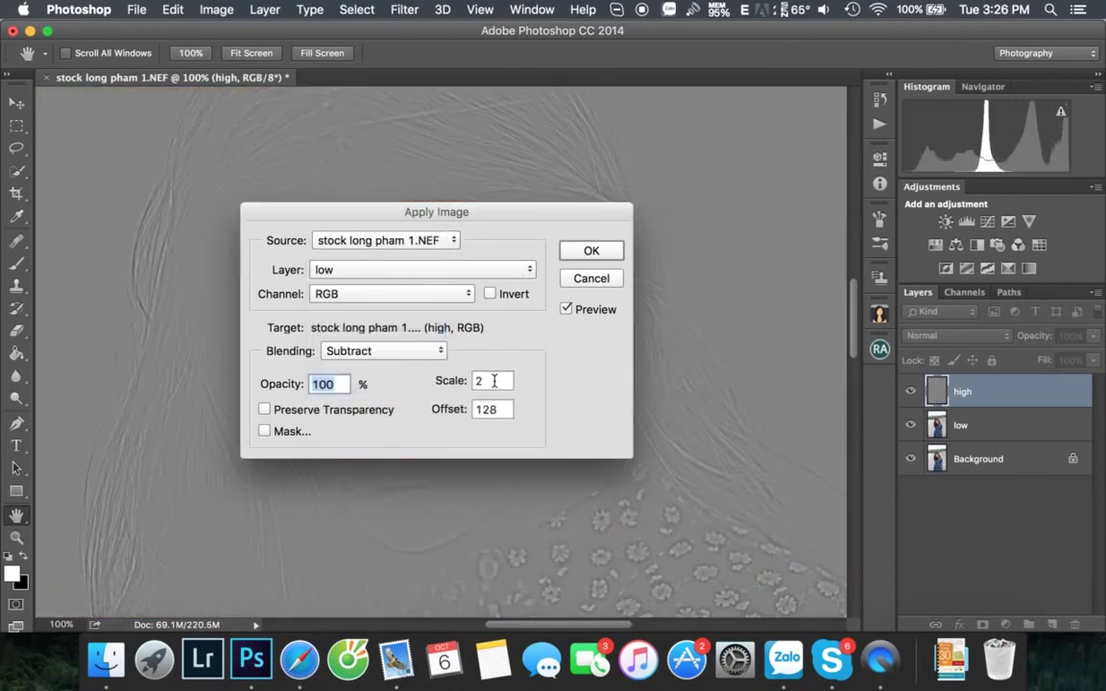
pyautogui.click(610, 250)
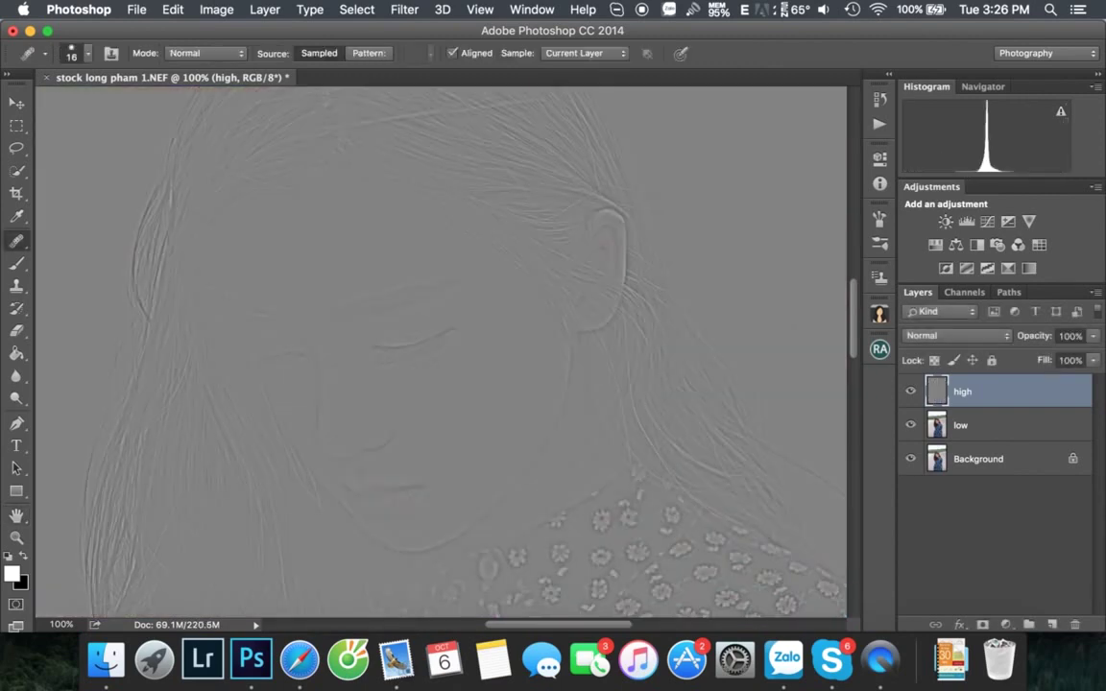
# Set 'high' to Linear Light blending and select 'low' along with it
pyautogui.click(926, 336)
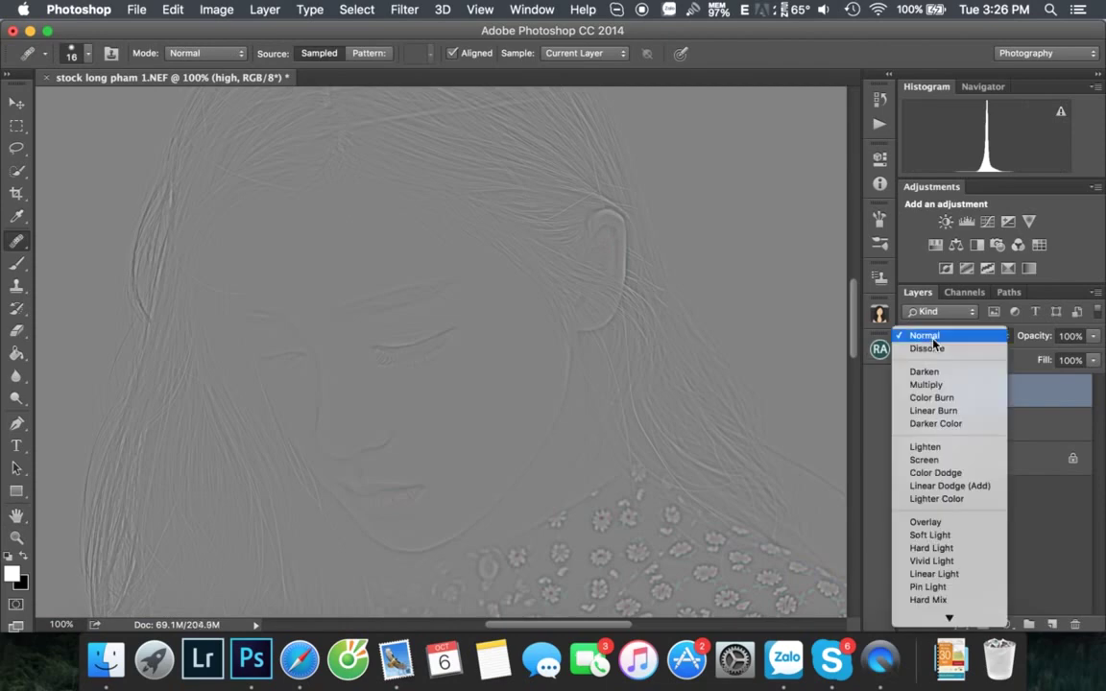
pyautogui.click(927, 571)
pyautogui.keyDown('shift'); pyautogui.click(1010, 424); pyautogui.keyUp('shift')
# Group 'high' and 'low' into Group 1 and add an empty Layer 1 above 'low'
pyautogui.press('super+g')
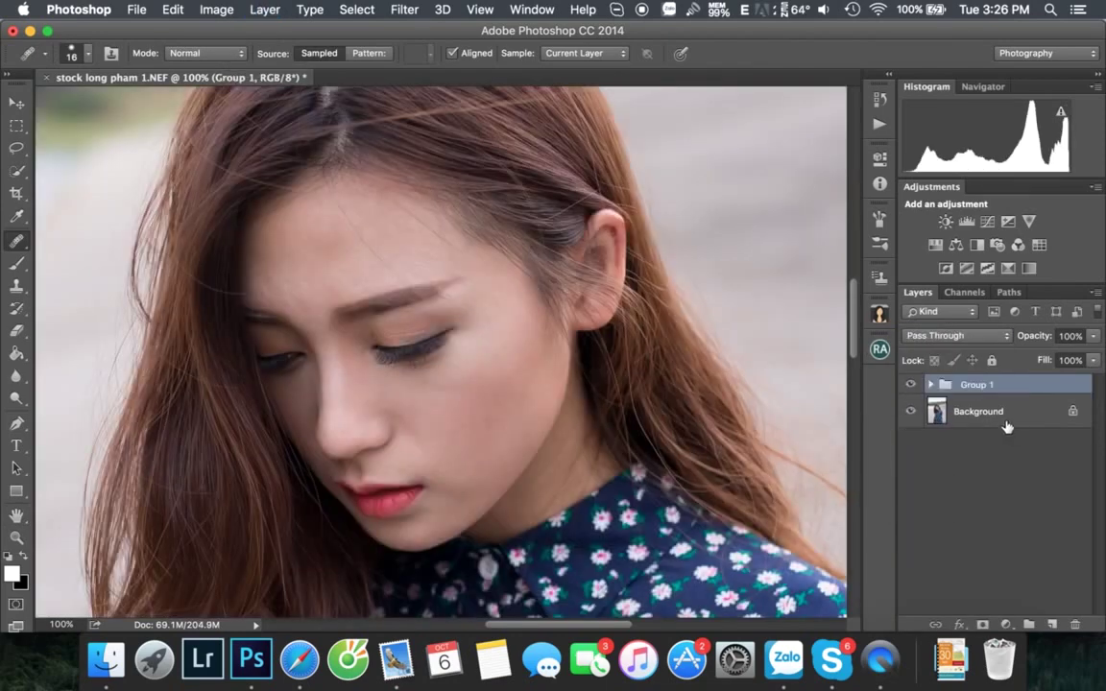
pyautogui.click(929, 384)
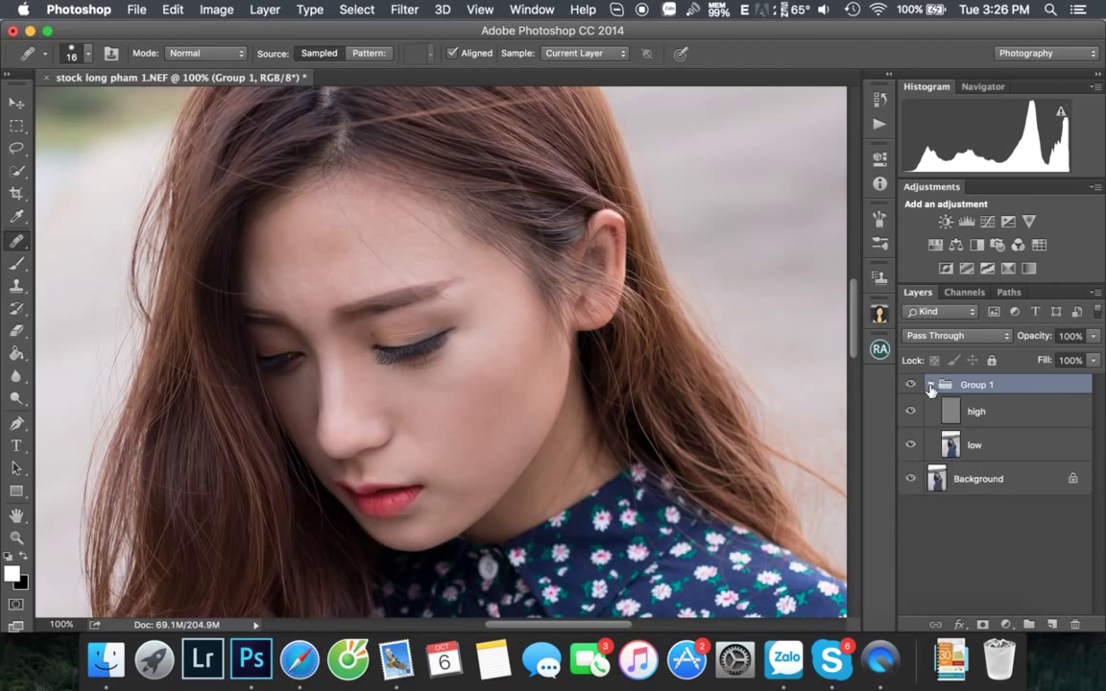
pyautogui.click(974, 444)
pyautogui.click(1052, 624)
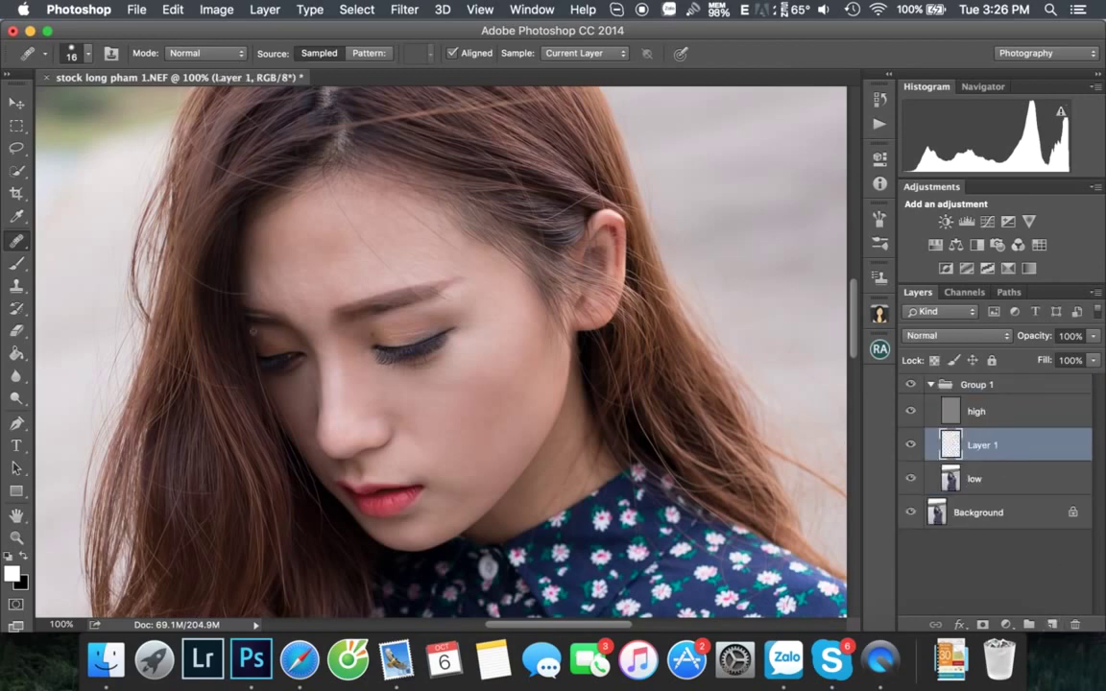
# Set up the Mixer Brush at 20% Wet/Load/Mix/Flow and roughly 100 px size
pyautogui.click(11, 274)
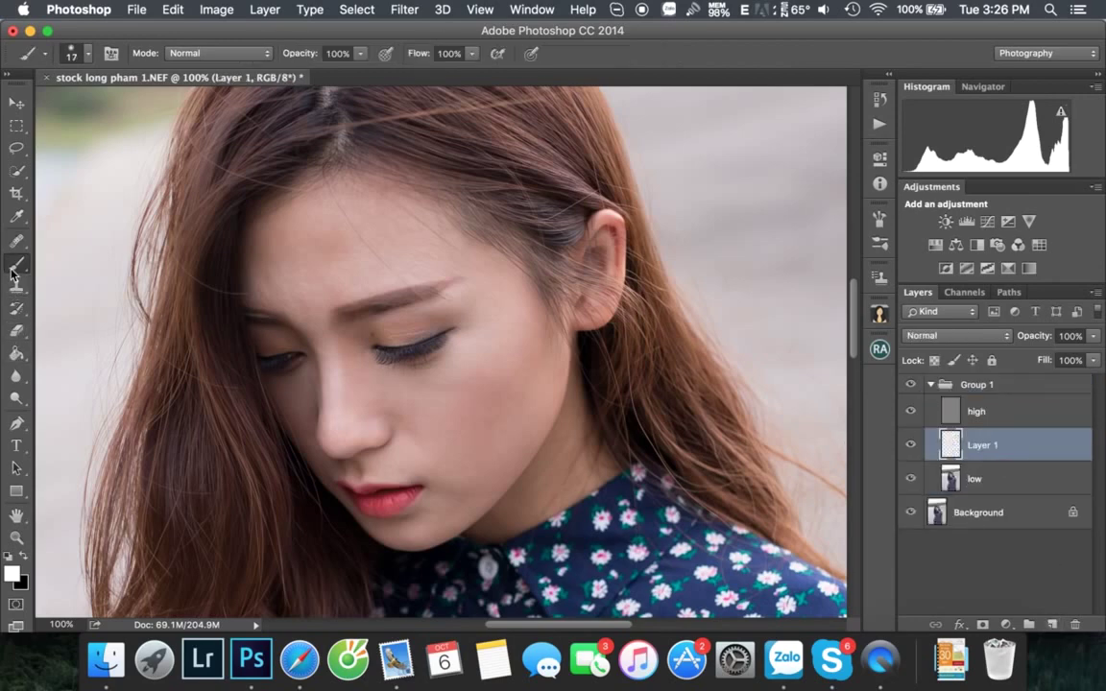
pyautogui.moveTo(11, 274); pyautogui.dragTo(91, 305)
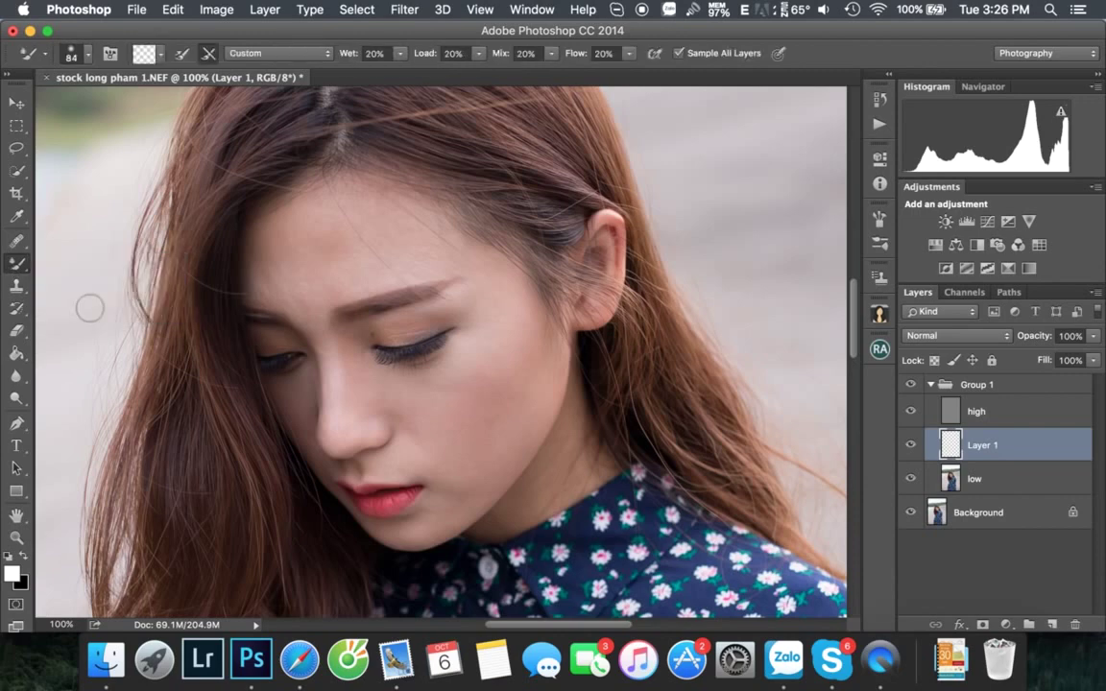
pyautogui.click(348, 53)
pyautogui.press('Return')
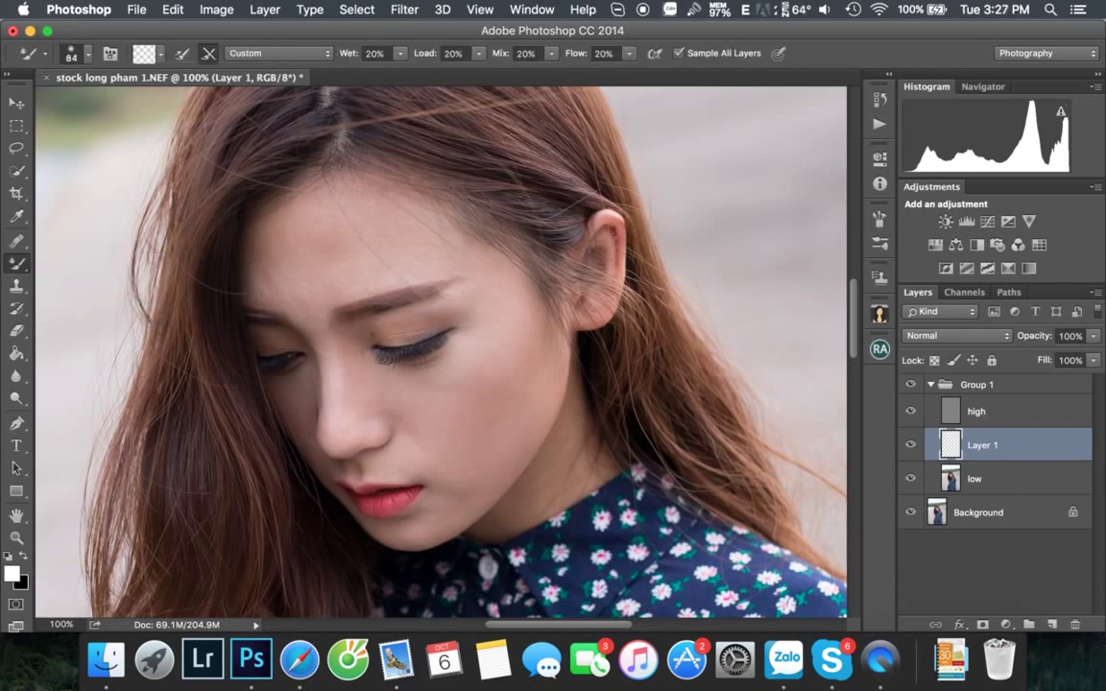
pyautogui.click(604, 53)
pyautogui.moveTo(285, 242)
pyautogui.mouseDown()
pyautogui.moveTo(315, 230)
pyautogui.moveTo(284, 245)
pyautogui.mouseUp()
# Hide 'high' and blend the forehead skin tones on Layer 1 with the mixer brush
pyautogui.click(909, 411)
pyautogui.rightClick(240, 261)
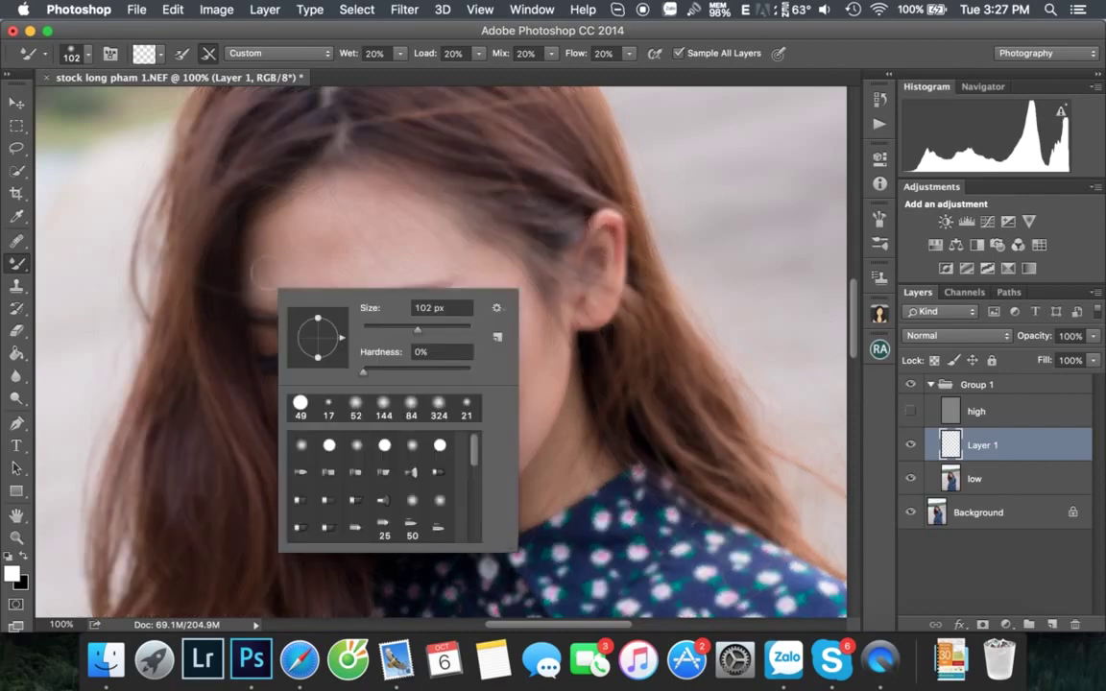
pyautogui.press('Escape')
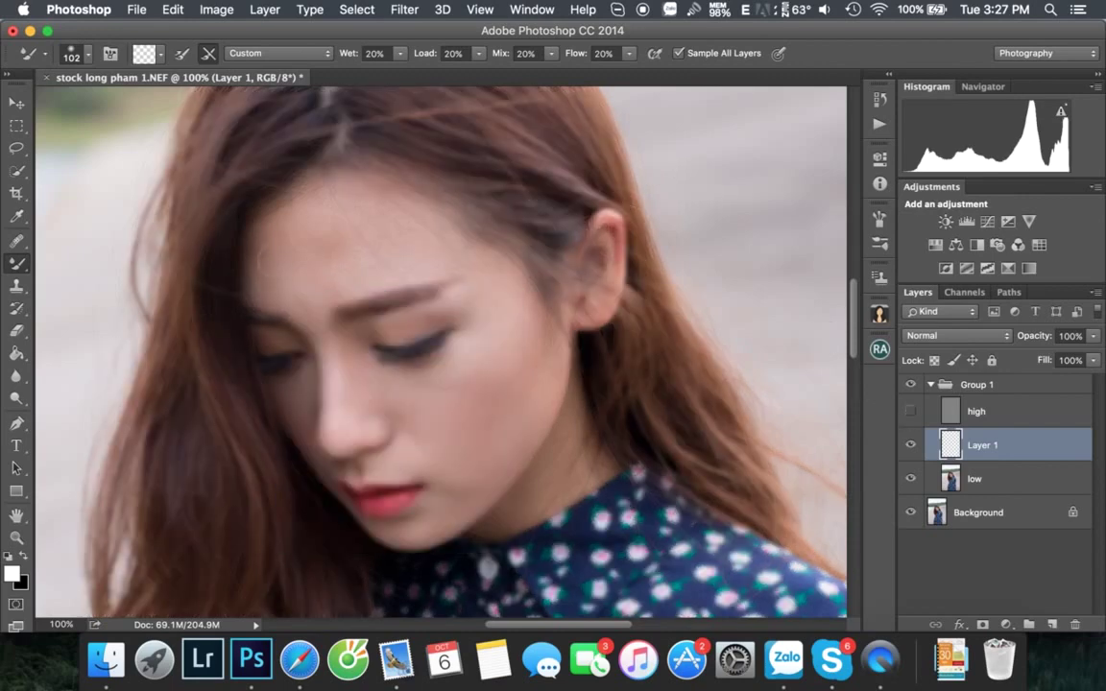
pyautogui.moveTo(267, 241); pyautogui.dragTo(286, 291)
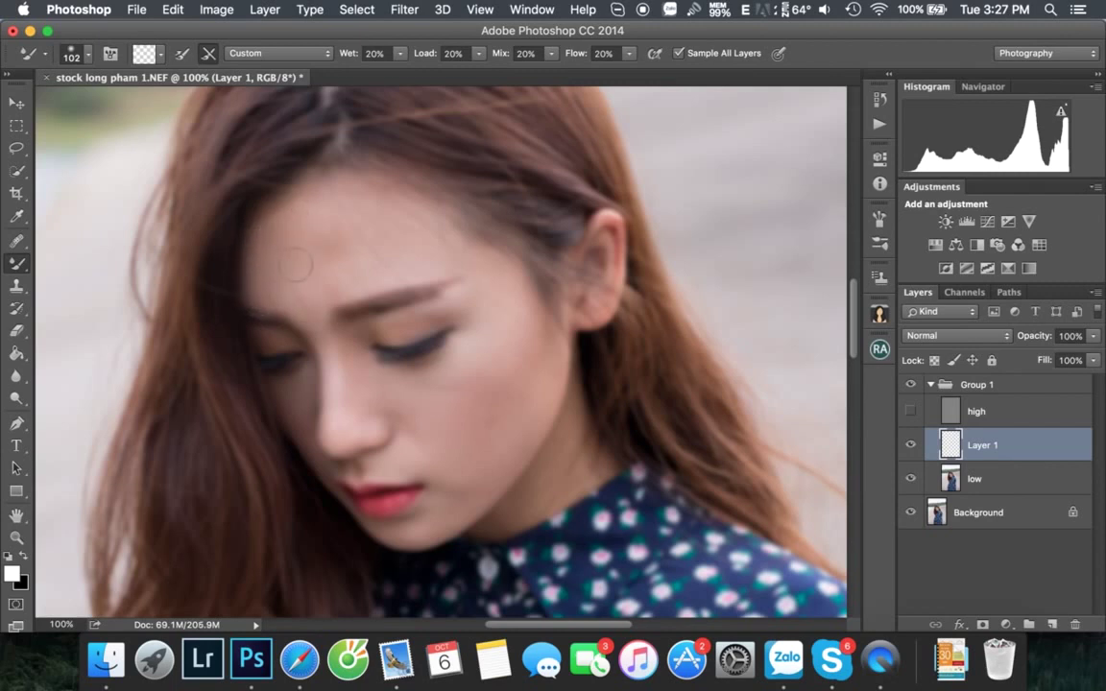
# Smooth the skin across the cheek, chin and jaw with mixer-brush strokes
pyautogui.rightClick(264, 226)
pyautogui.press('Escape')
pyautogui.moveTo(482, 269)
pyautogui.mouseDown()
pyautogui.moveTo(427, 239)
pyautogui.moveTo(518, 289)
pyautogui.moveTo(501, 356)
pyautogui.moveTo(464, 390)
pyautogui.moveTo(535, 341)
pyautogui.moveTo(539, 384)
pyautogui.mouseUp()
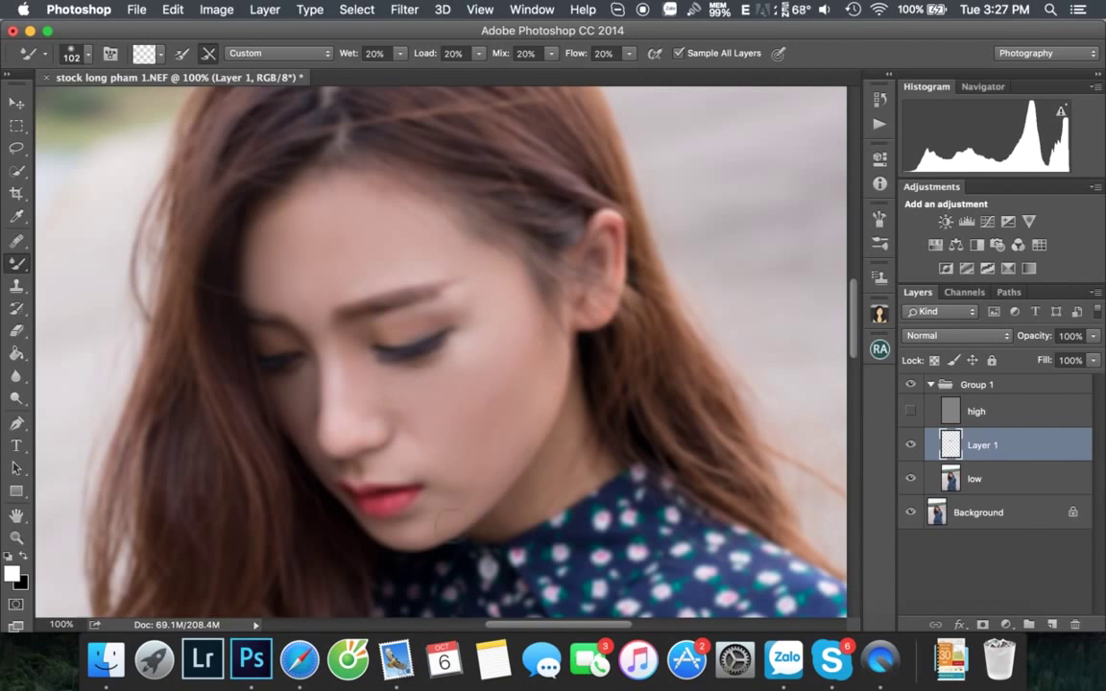
pyautogui.moveTo(486, 467); pyautogui.dragTo(434, 418)
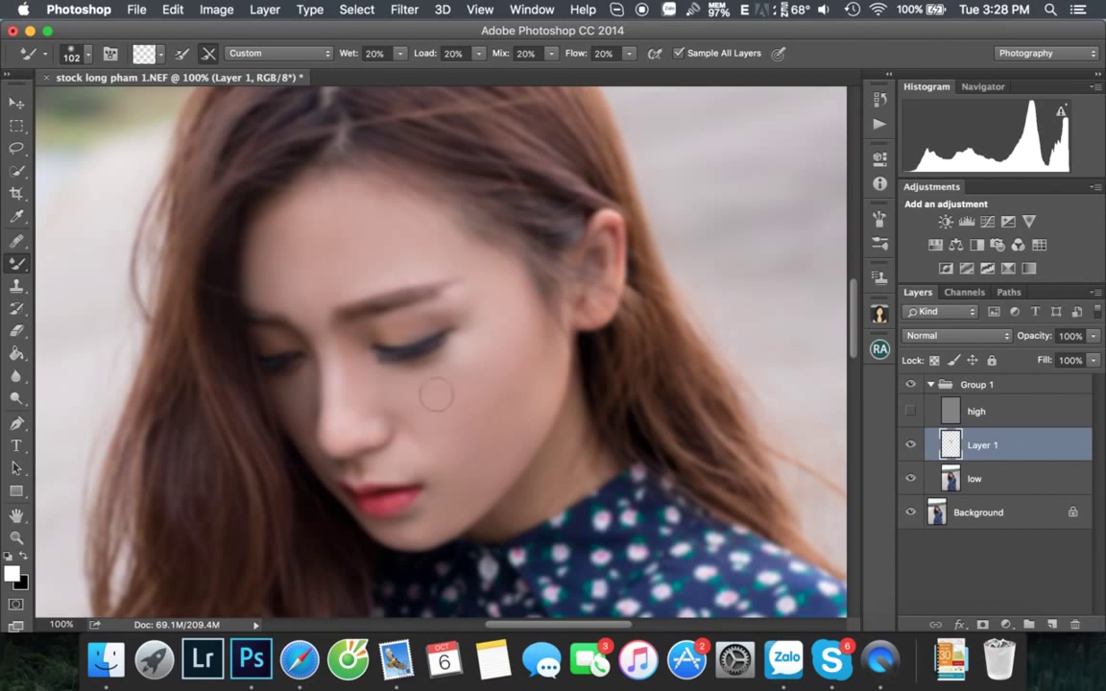
pyautogui.moveTo(435, 395)
pyautogui.mouseDown()
pyautogui.moveTo(359, 348)
pyautogui.moveTo(322, 352)
pyautogui.moveTo(431, 460)
pyautogui.mouseUp()
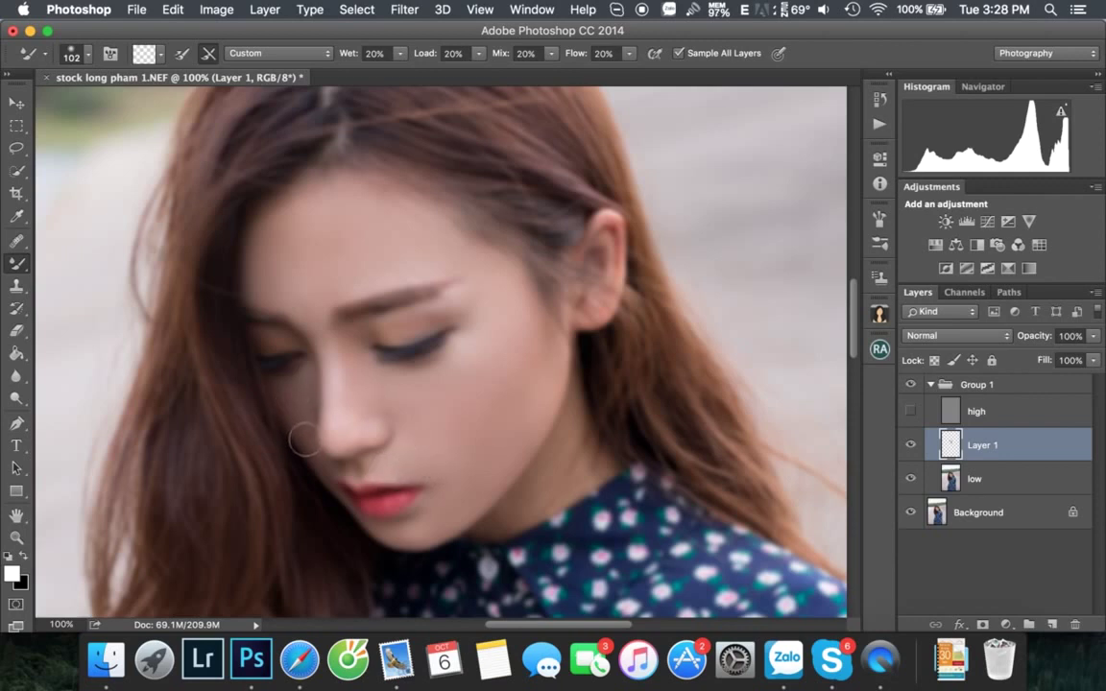
pyautogui.moveTo(304, 437); pyautogui.dragTo(329, 493)
# Show 'high' again and toggle Group 1 to compare before and after
pyautogui.click(910, 412)
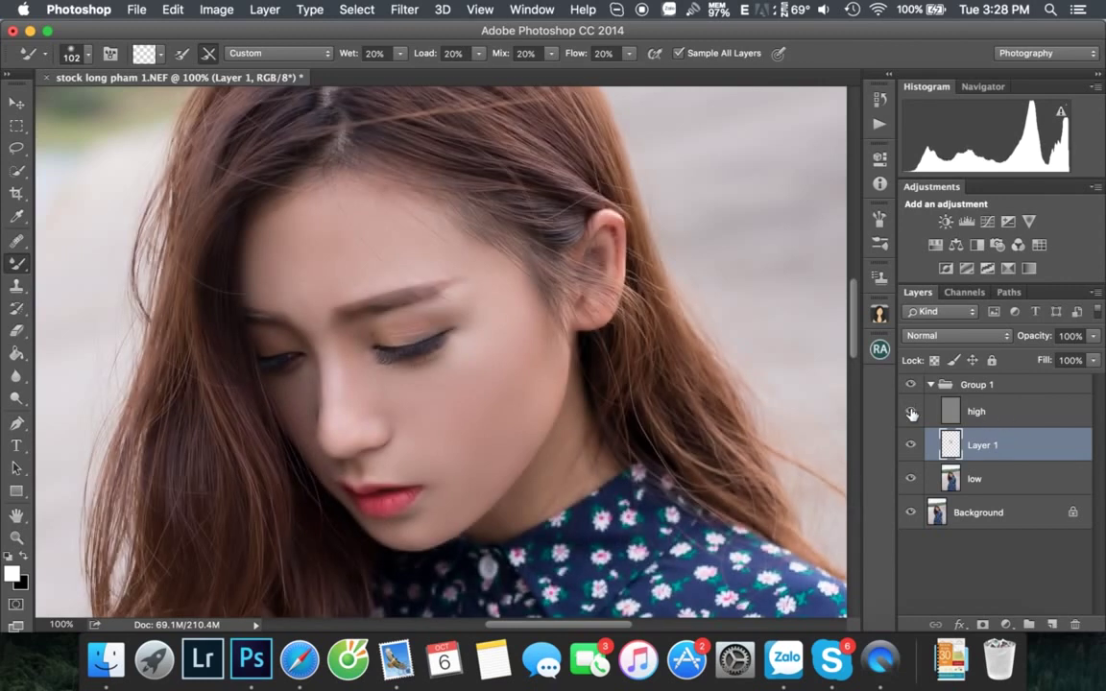
pyautogui.click(909, 385)
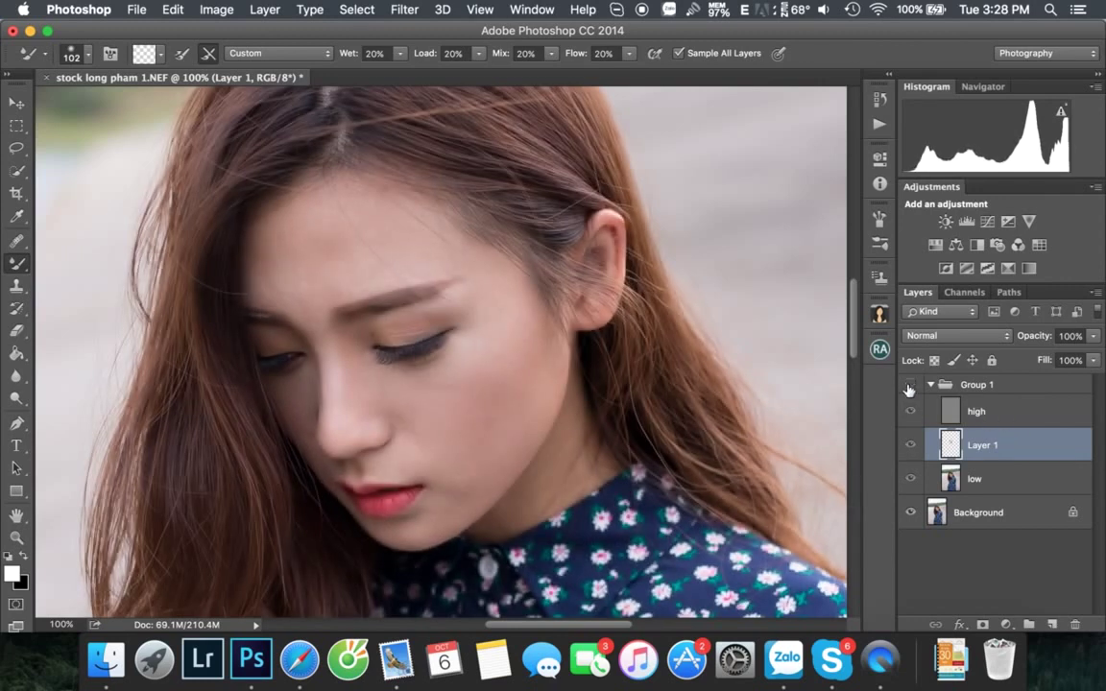
pyautogui.click(909, 385)
pyautogui.click(909, 385)
pyautogui.click(909, 385)
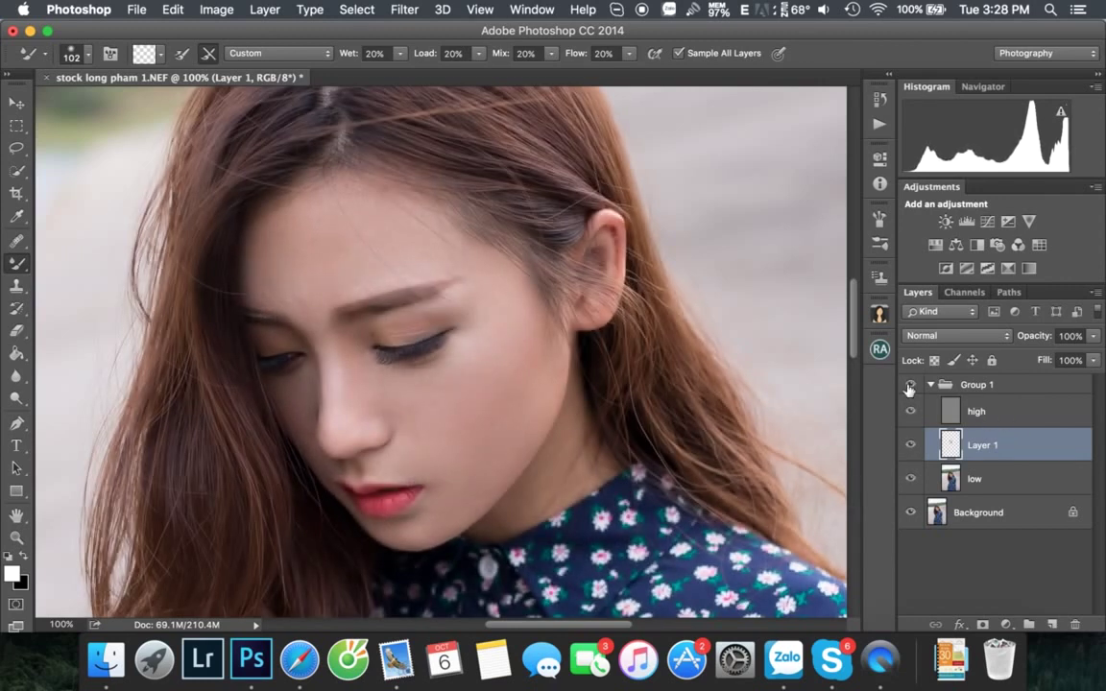
# Lower the high layer's opacity to 69%, recheck, then hide it and select Layer 1
pyautogui.click(990, 413)
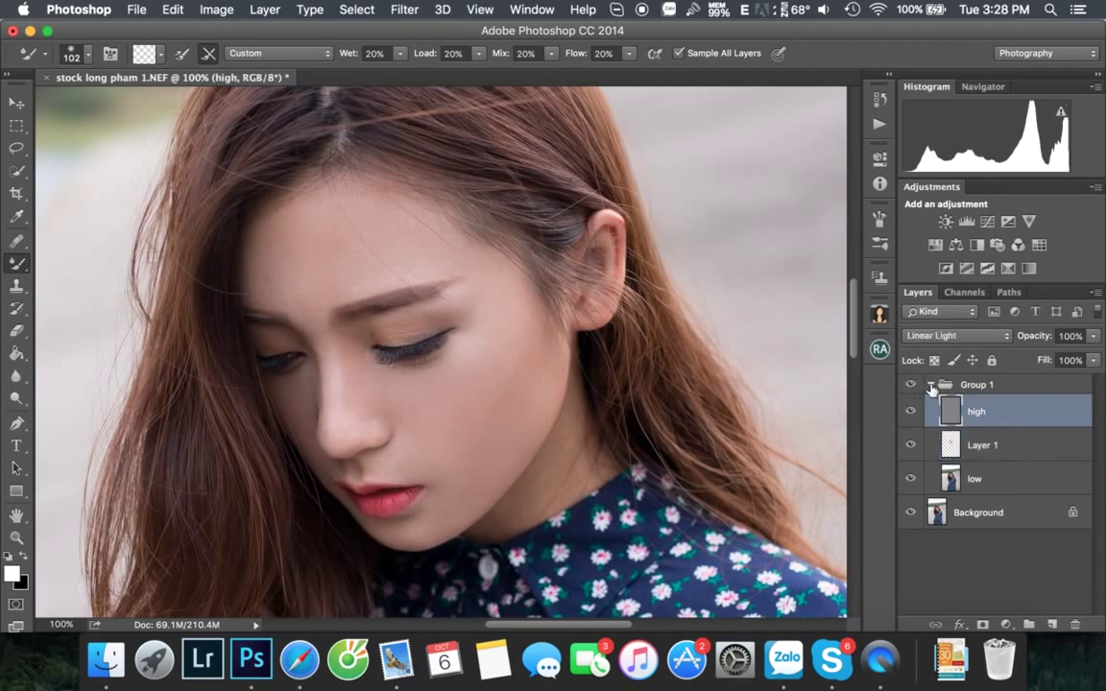
pyautogui.moveTo(1032, 337); pyautogui.dragTo(1005, 339)
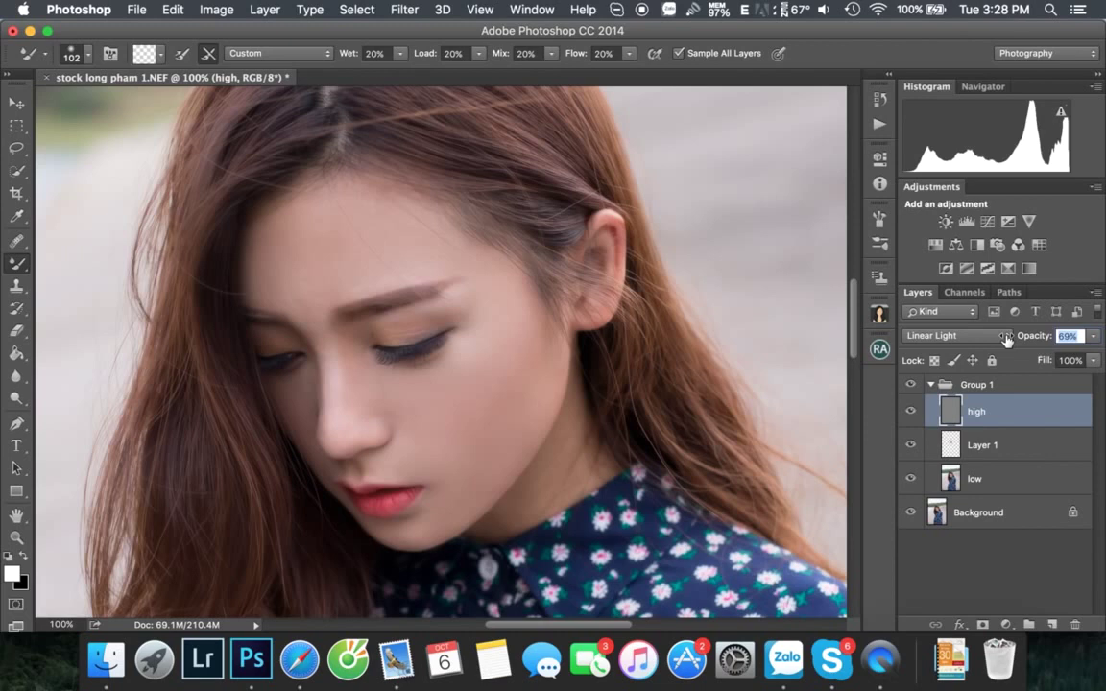
pyautogui.click(910, 384)
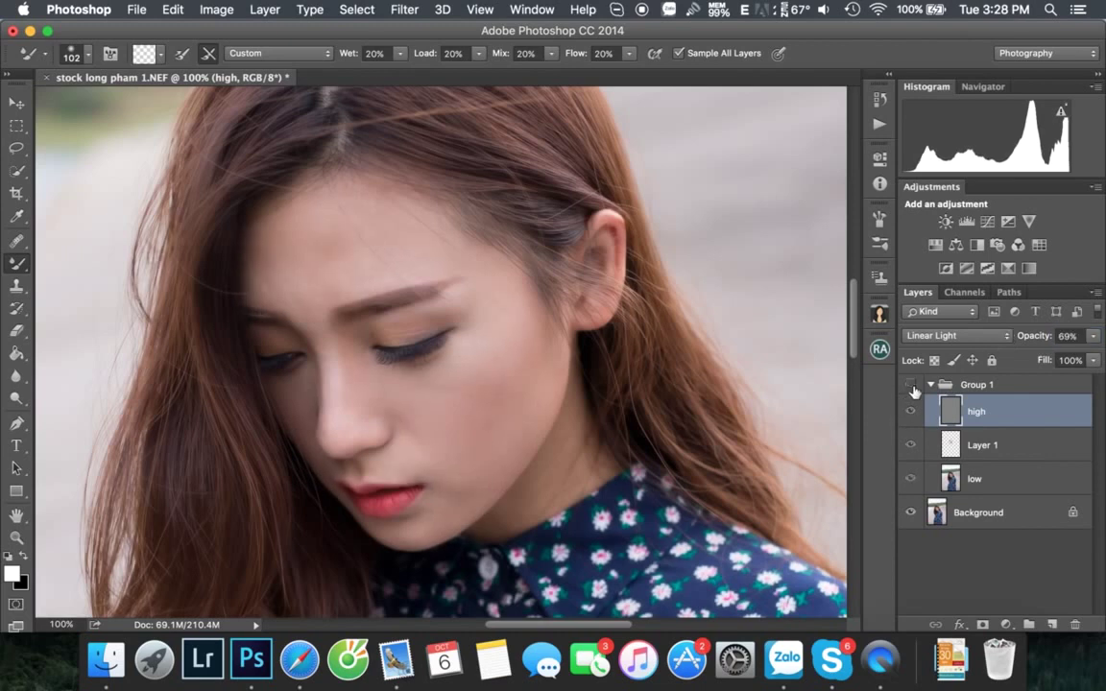
pyautogui.click(911, 384)
pyautogui.click(910, 384)
pyautogui.click(911, 384)
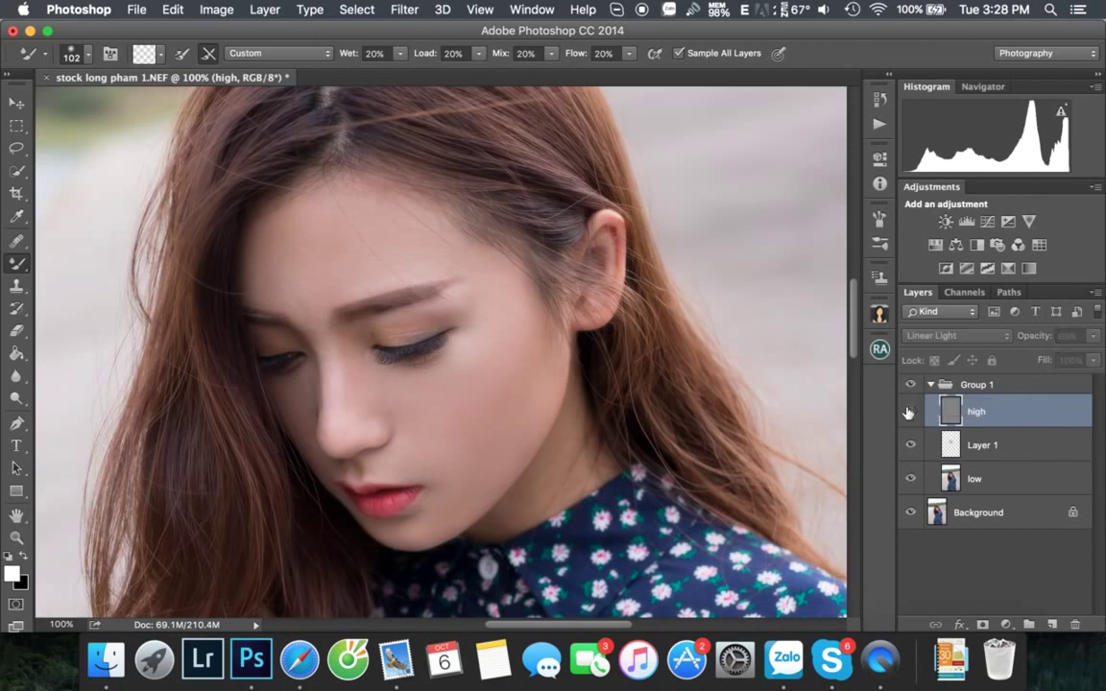
pyautogui.click(911, 410)
pyautogui.click(955, 446)
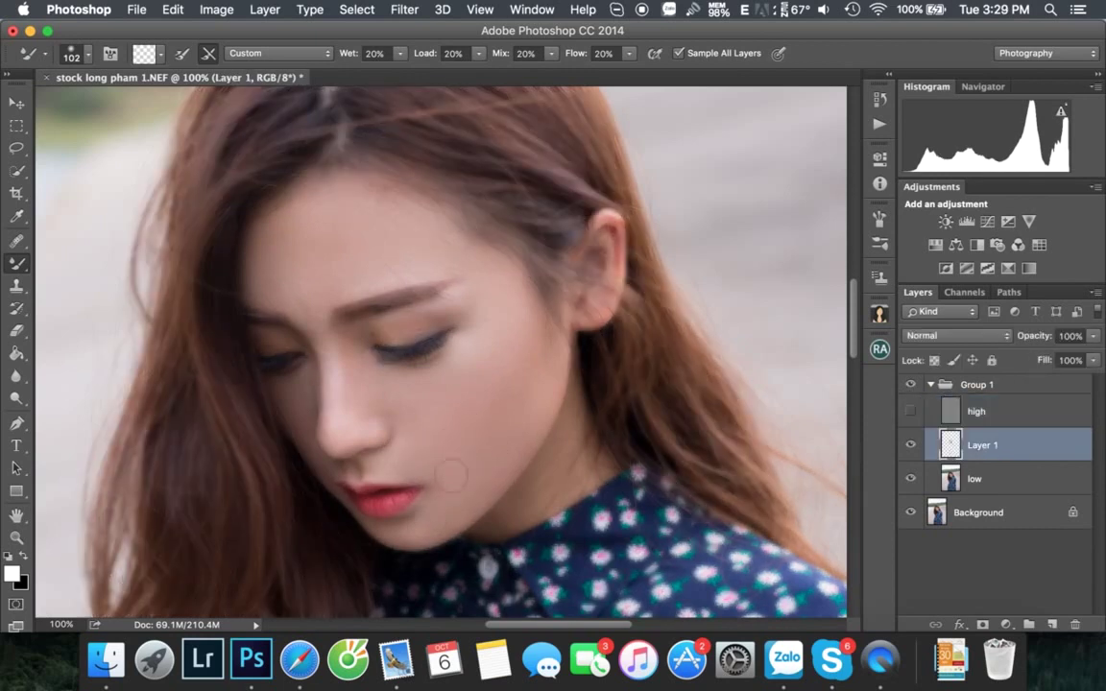
# Smooth the cheek toward the mouth, then show 'high' and collapse Group 1
pyautogui.moveTo(451, 475); pyautogui.dragTo(435, 452)
pyautogui.moveTo(435, 452)
pyautogui.mouseDown()
pyautogui.moveTo(396, 462)
pyautogui.moveTo(429, 531)
pyautogui.mouseUp()
pyautogui.click(911, 411)
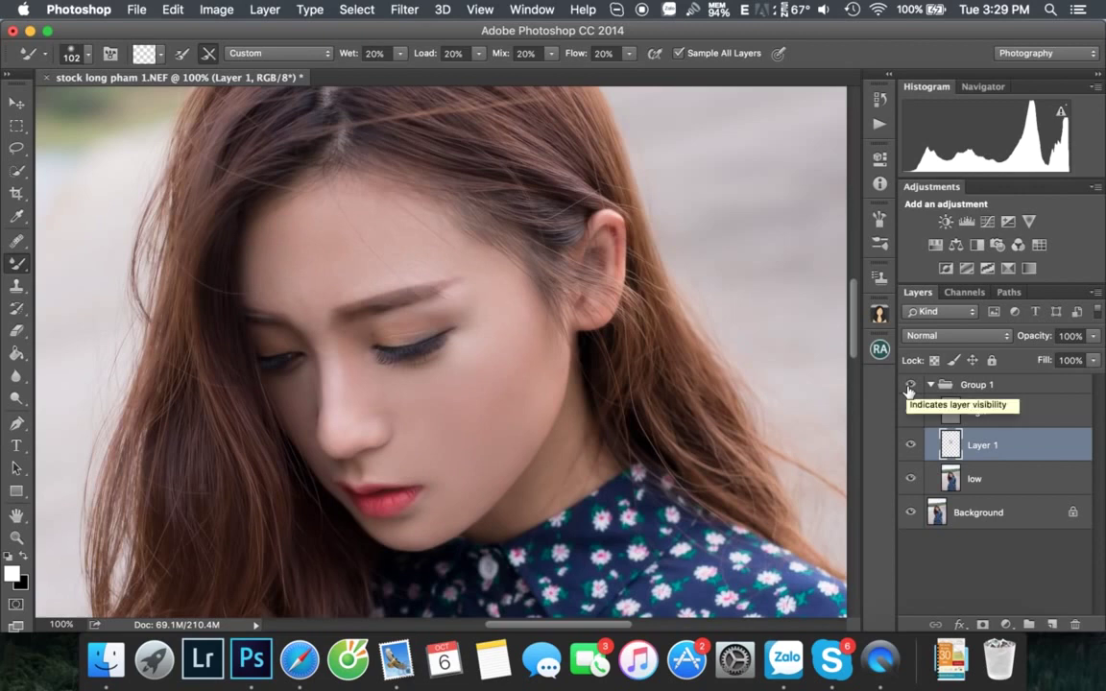
pyautogui.click(930, 384)
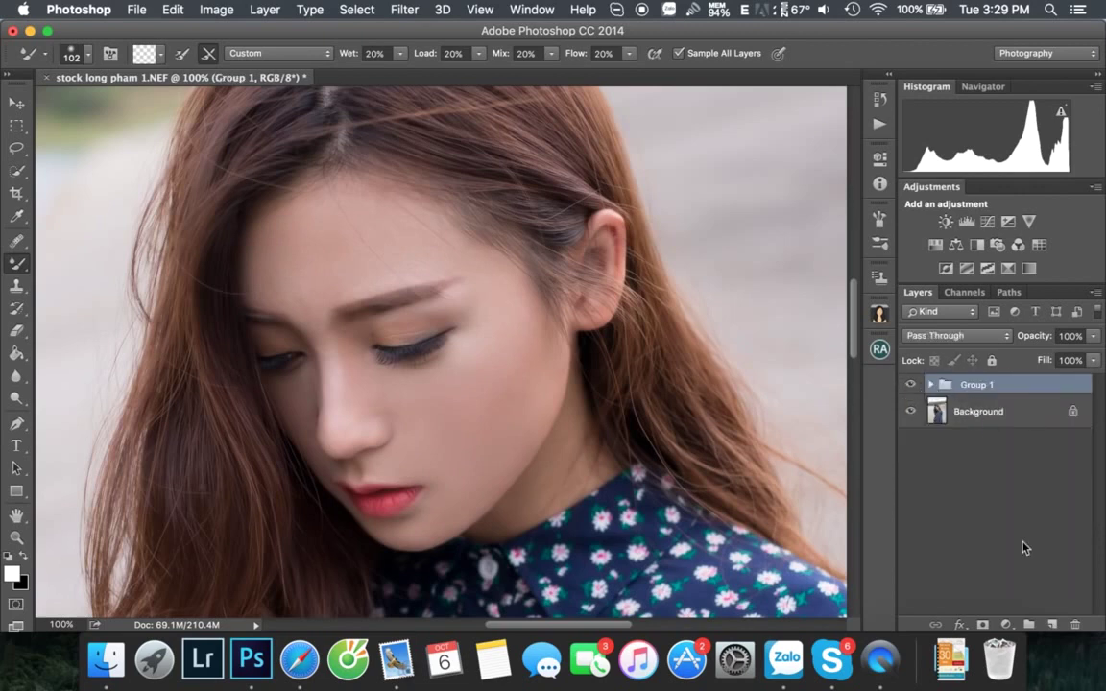
# On a new layer, paint black Brush lines along the hairline, jaw and cheek
pyautogui.click(1051, 625)
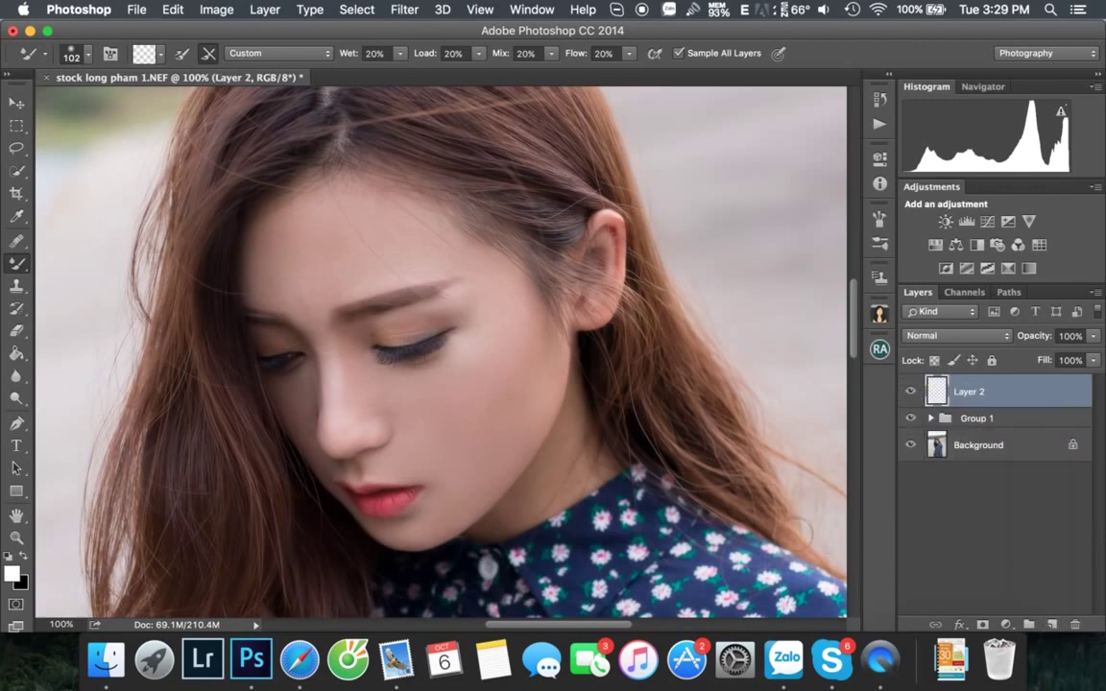
pyautogui.click(17, 264)
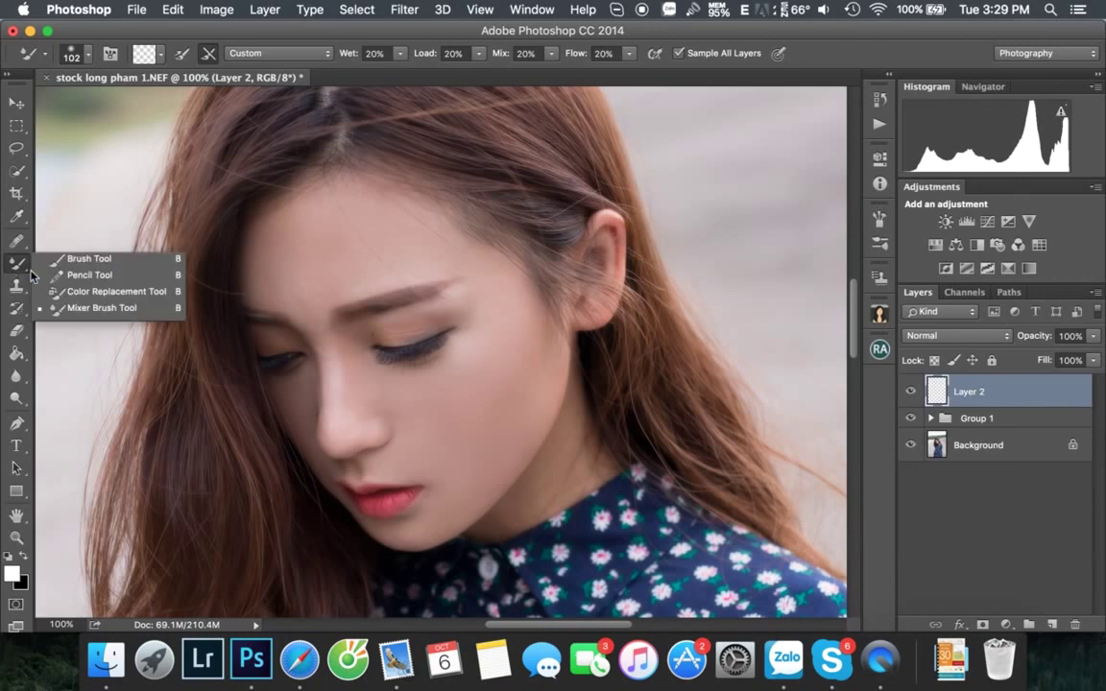
pyautogui.click(70, 257)
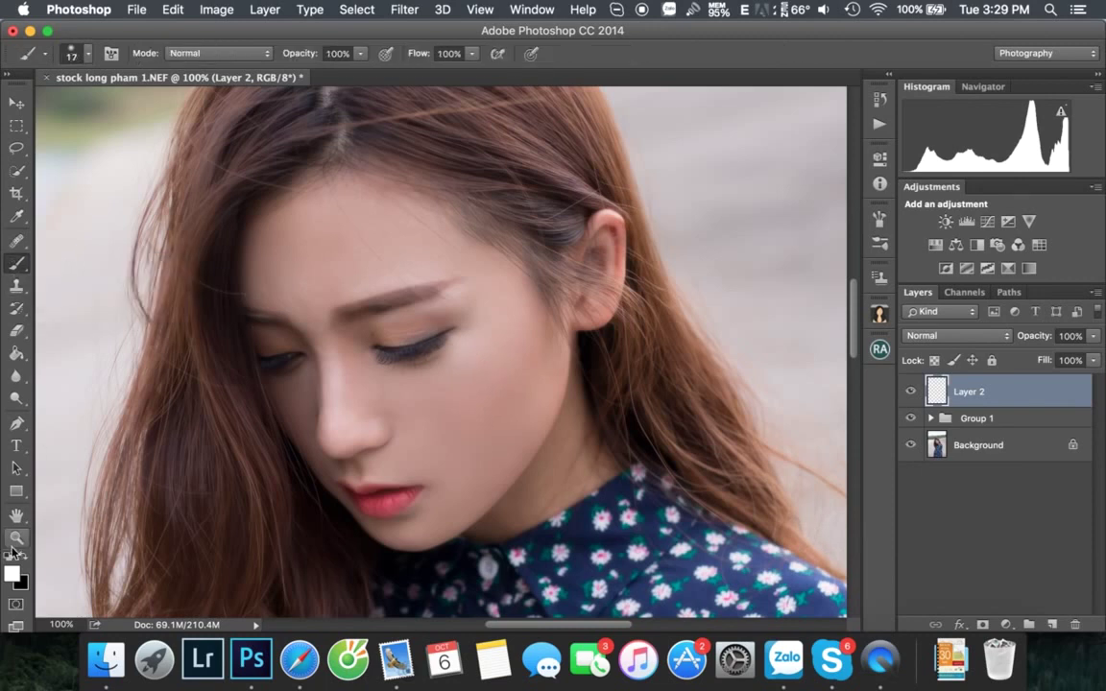
pyautogui.press('x')
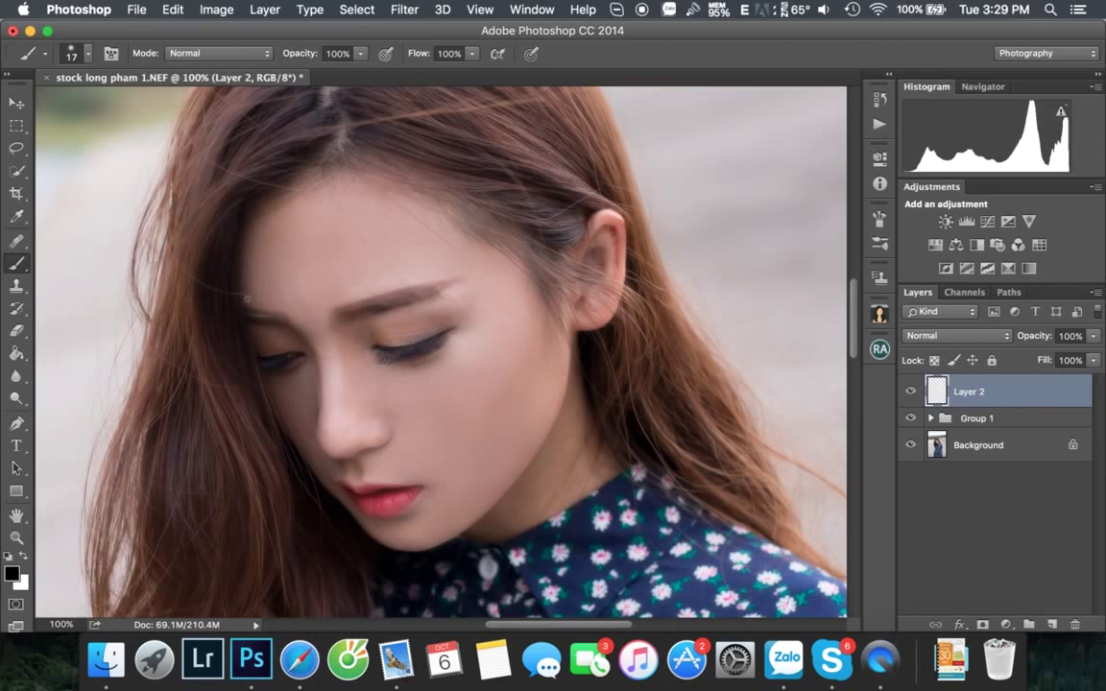
pyautogui.moveTo(247, 299)
pyautogui.mouseDown()
pyautogui.moveTo(310, 169)
pyautogui.moveTo(441, 202)
pyautogui.moveTo(523, 257)
pyautogui.moveTo(548, 333)
pyautogui.moveTo(458, 484)
pyautogui.mouseUp()
pyautogui.moveTo(567, 370)
pyautogui.mouseDown()
pyautogui.moveTo(537, 456)
pyautogui.moveTo(475, 528)
pyautogui.mouseUp()
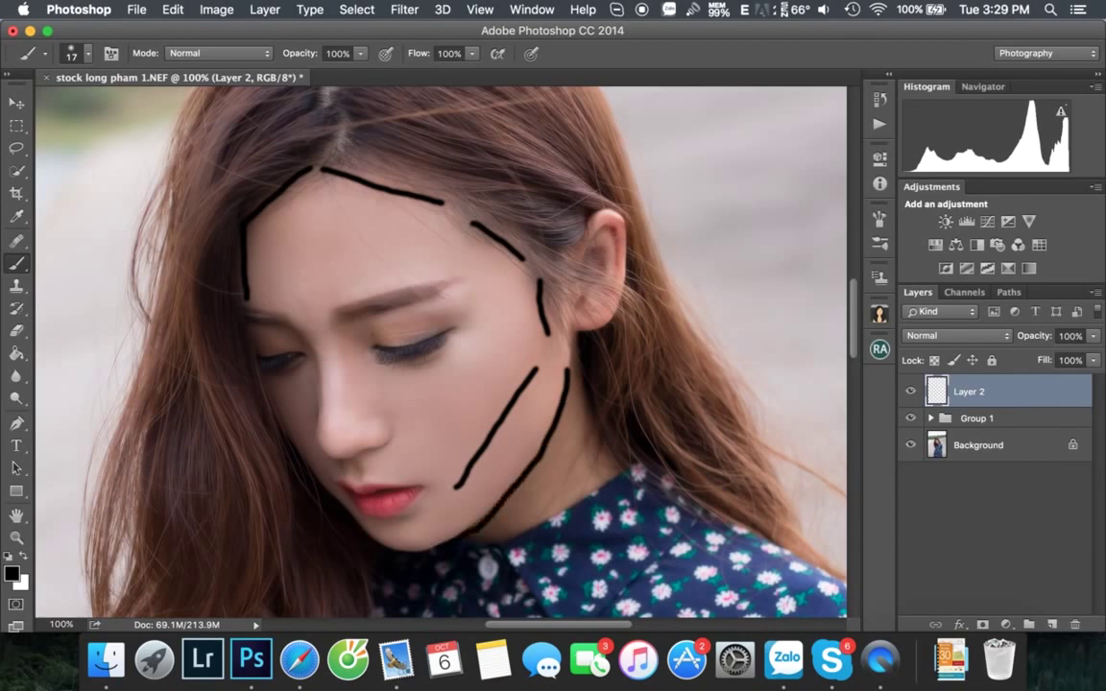
pyautogui.moveTo(448, 466)
pyautogui.mouseDown()
pyautogui.moveTo(458, 473)
pyautogui.moveTo(493, 431)
pyautogui.moveTo(524, 370)
pyautogui.mouseUp()
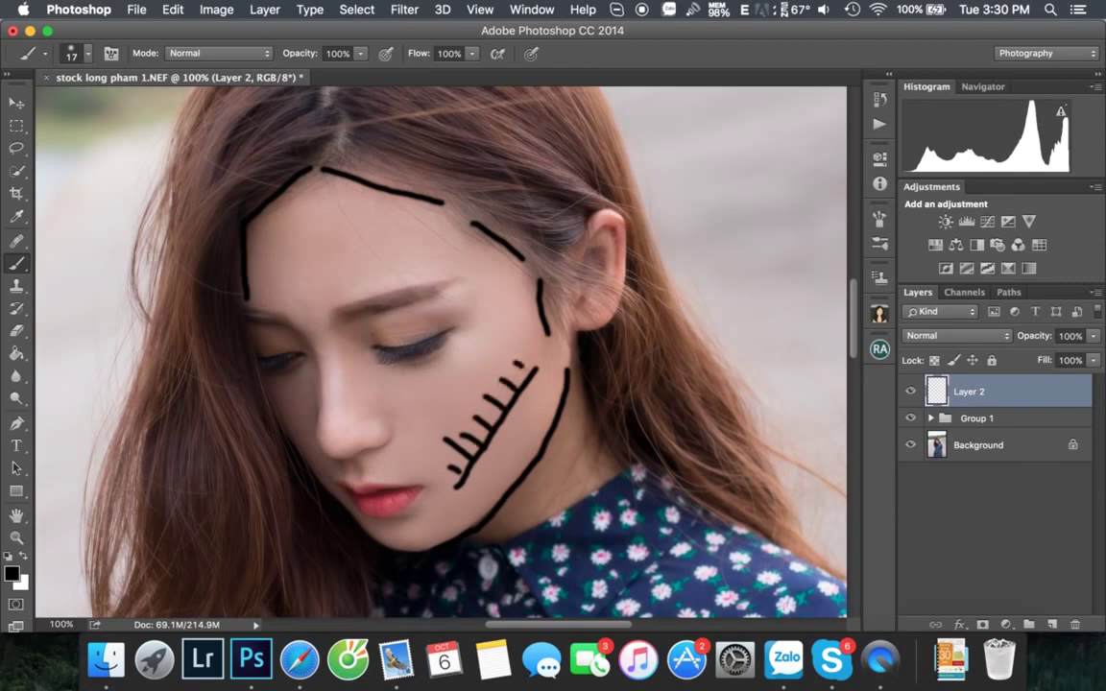
# Add black shading lines beside the nose, eye socket, under the lip and neck edge, plus tick marks
pyautogui.moveTo(338, 342); pyautogui.dragTo(349, 414)
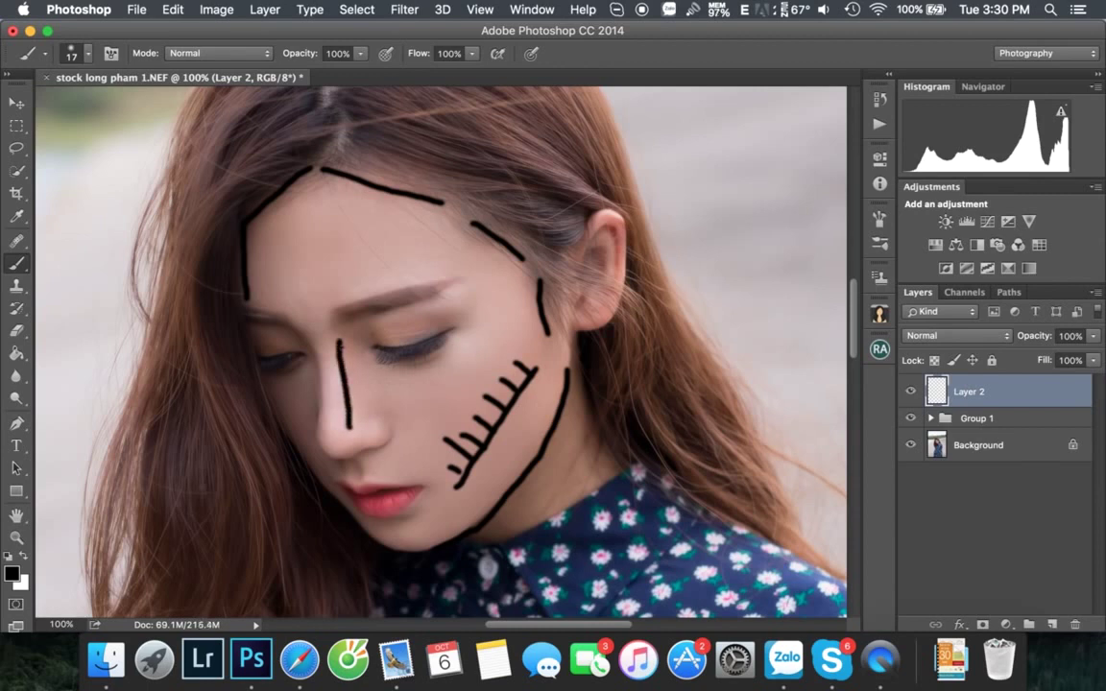
pyautogui.moveTo(344, 360)
pyautogui.mouseDown()
pyautogui.moveTo(357, 363)
pyautogui.moveTo(359, 380)
pyautogui.mouseUp()
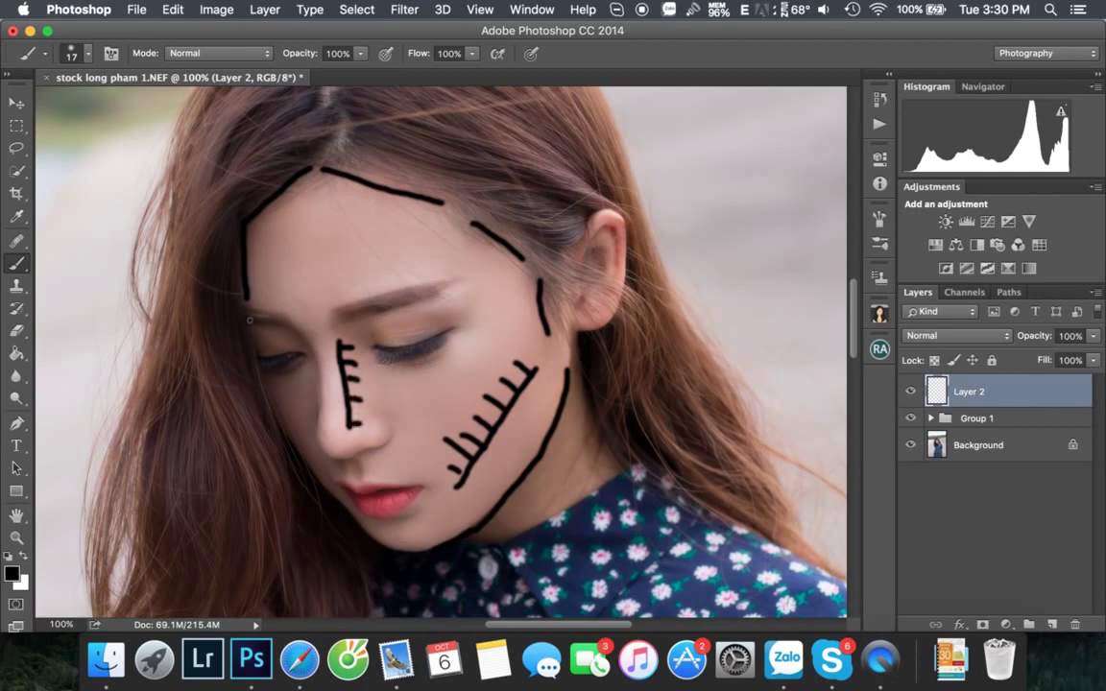
pyautogui.moveTo(250, 321)
pyautogui.mouseDown()
pyautogui.moveTo(279, 326)
pyautogui.moveTo(312, 356)
pyautogui.moveTo(318, 428)
pyautogui.mouseUp()
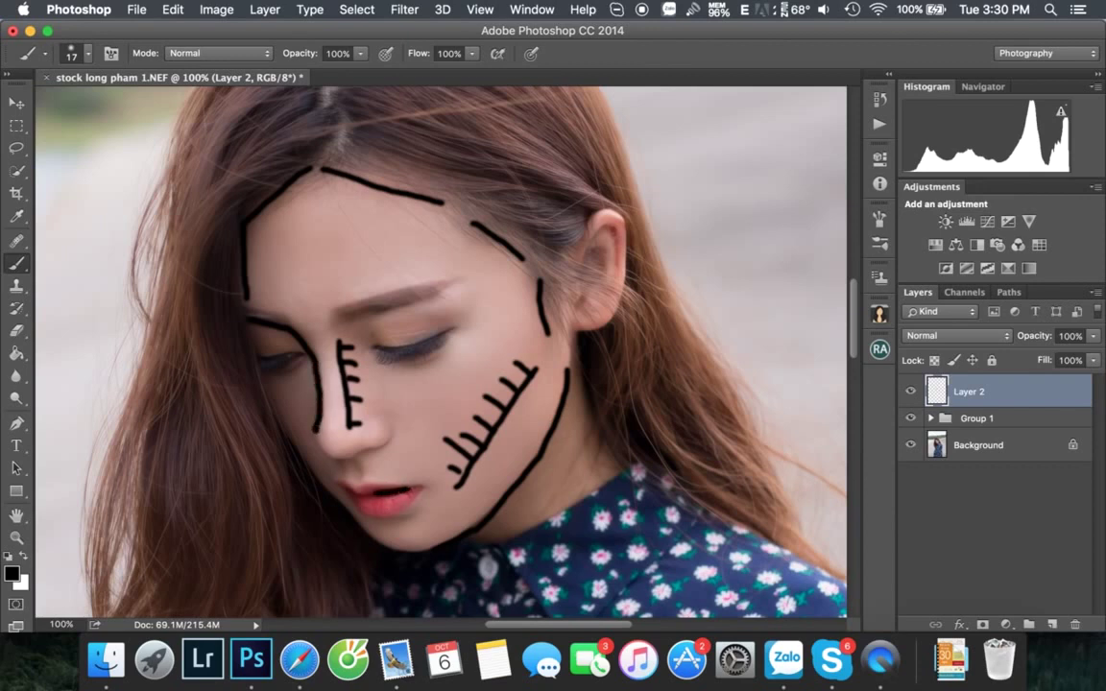
pyautogui.moveTo(374, 523); pyautogui.dragTo(401, 520)
pyautogui.moveTo(584, 373); pyautogui.dragTo(625, 468)
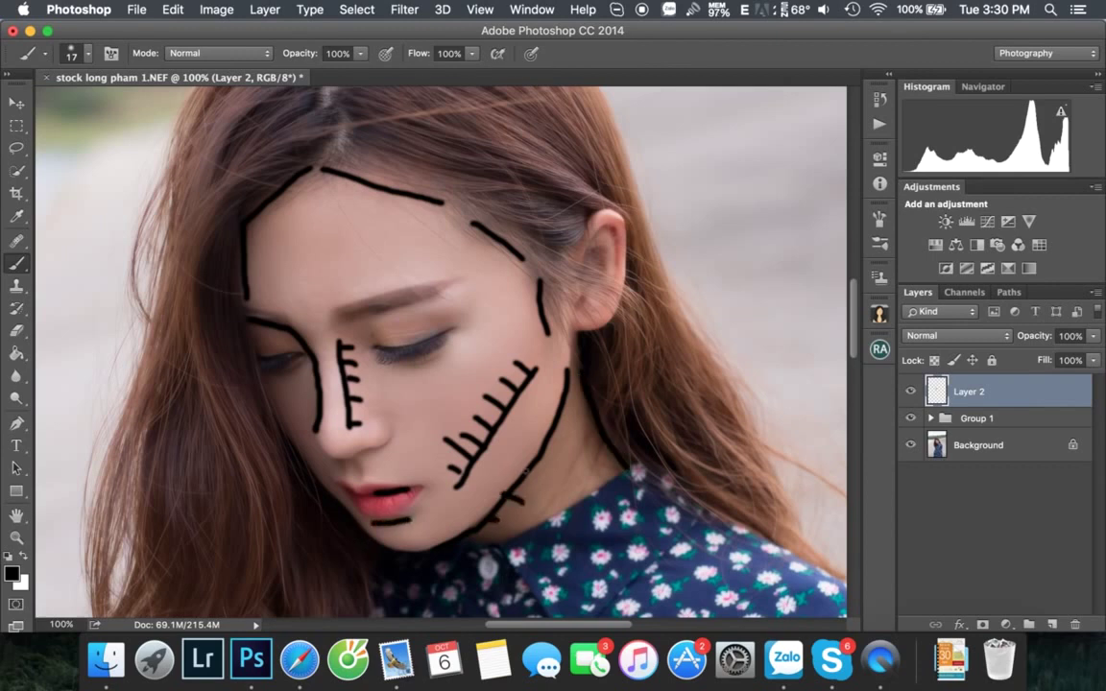
pyautogui.moveTo(526, 495)
pyautogui.mouseDown()
pyautogui.moveTo(503, 503)
pyautogui.moveTo(521, 477)
pyautogui.mouseUp()
pyautogui.moveTo(586, 411)
pyautogui.mouseDown()
pyautogui.moveTo(577, 422)
pyautogui.moveTo(605, 468)
pyautogui.mouseUp()
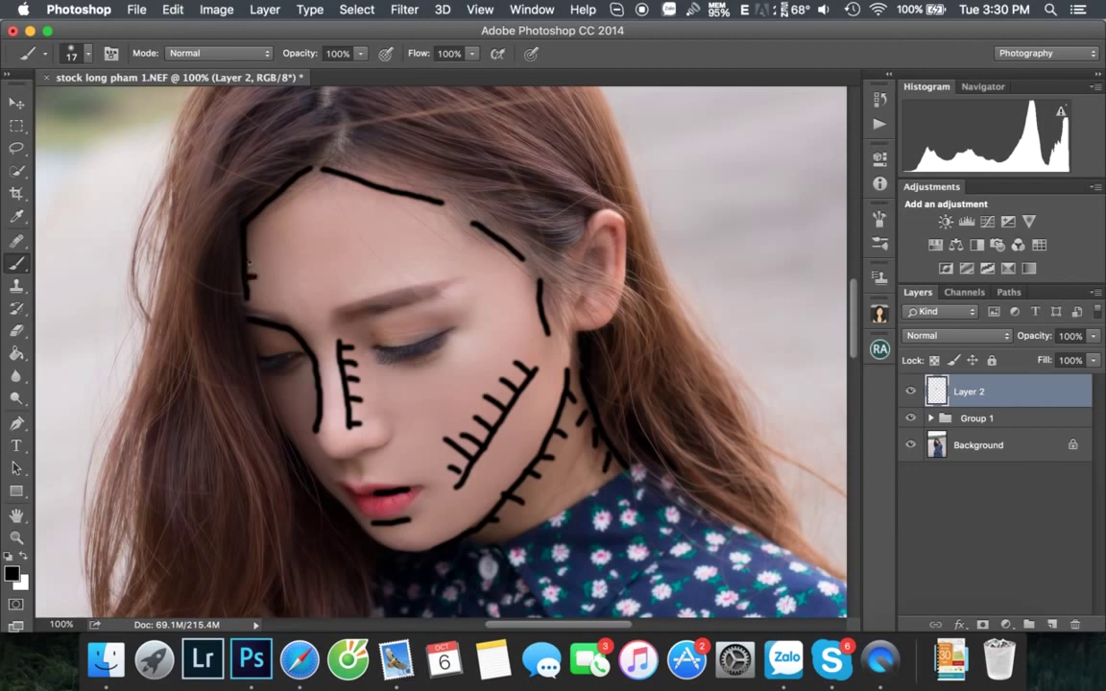
pyautogui.moveTo(247, 246); pyautogui.dragTo(254, 243)
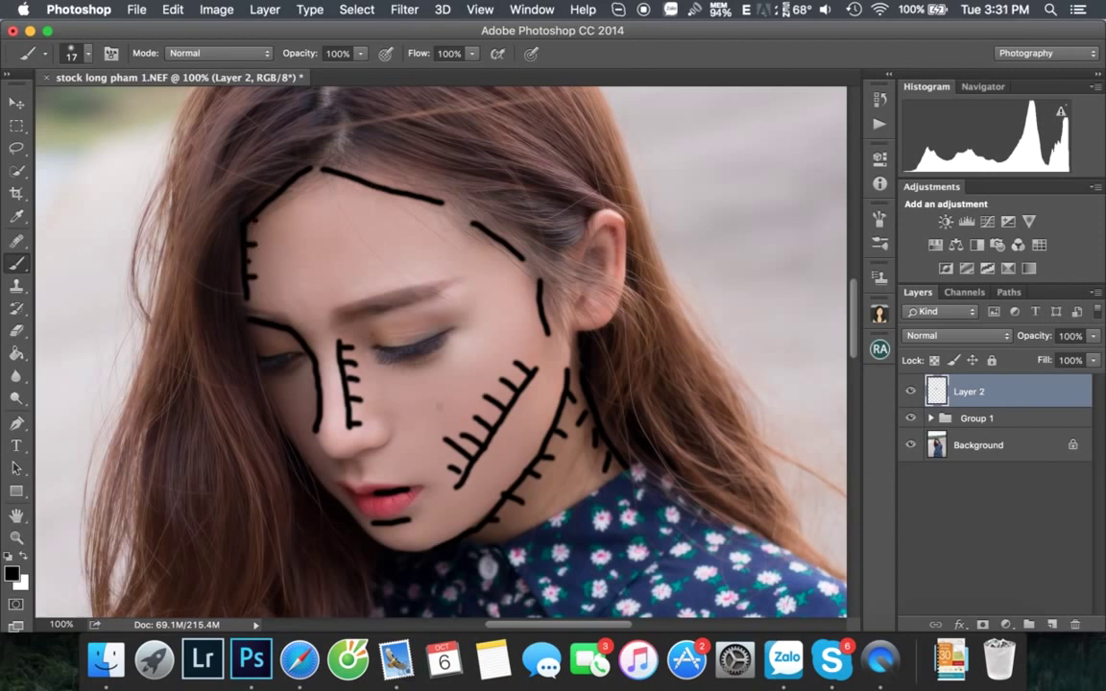
# Paint a white highlight down the nose and fanning strokes across the forehead
pyautogui.press('x')
pyautogui.moveTo(309, 317); pyautogui.dragTo(333, 444)
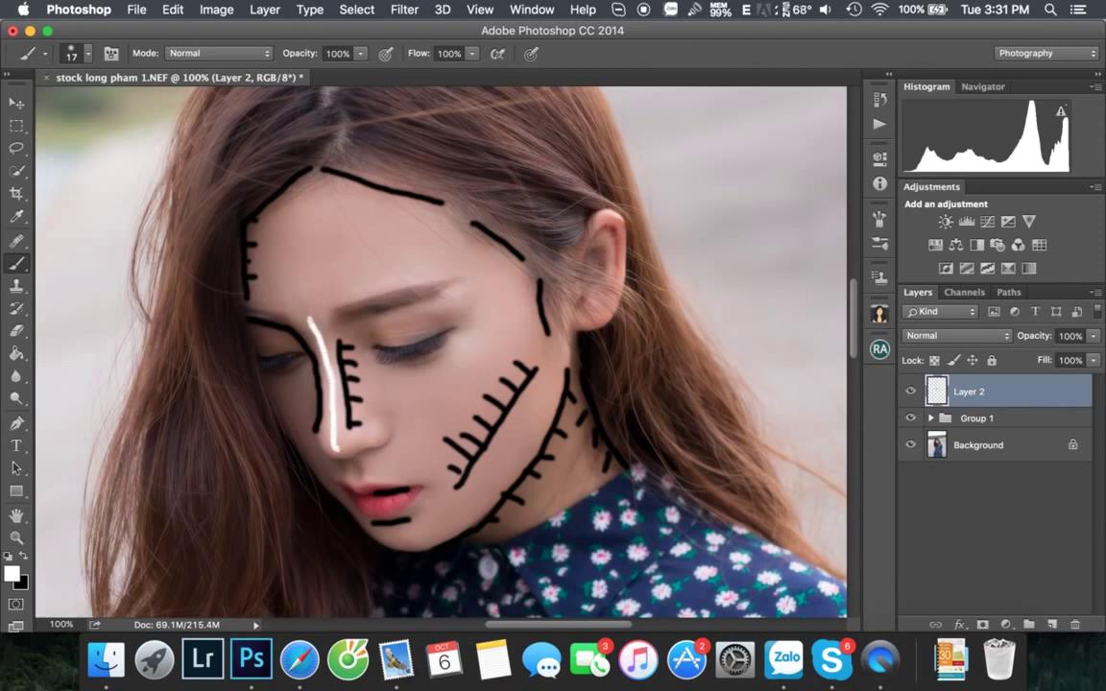
pyautogui.moveTo(310, 315)
pyautogui.mouseDown()
pyautogui.moveTo(270, 286)
pyautogui.moveTo(267, 252)
pyautogui.mouseUp()
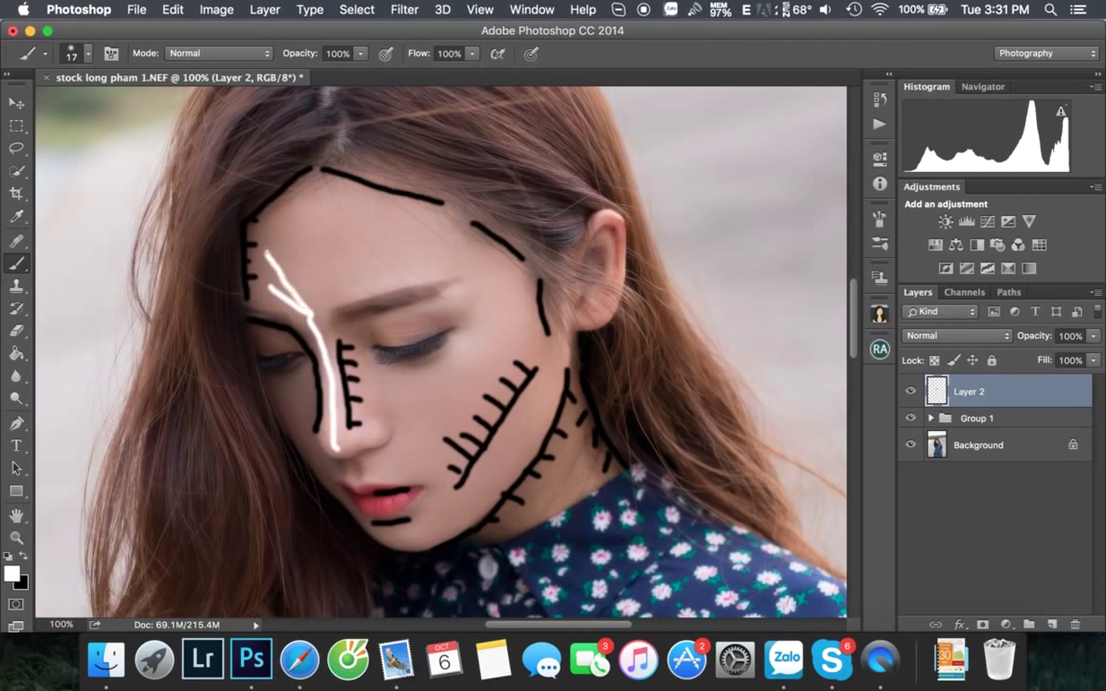
pyautogui.moveTo(309, 309); pyautogui.dragTo(279, 228)
pyautogui.moveTo(311, 310); pyautogui.dragTo(305, 209)
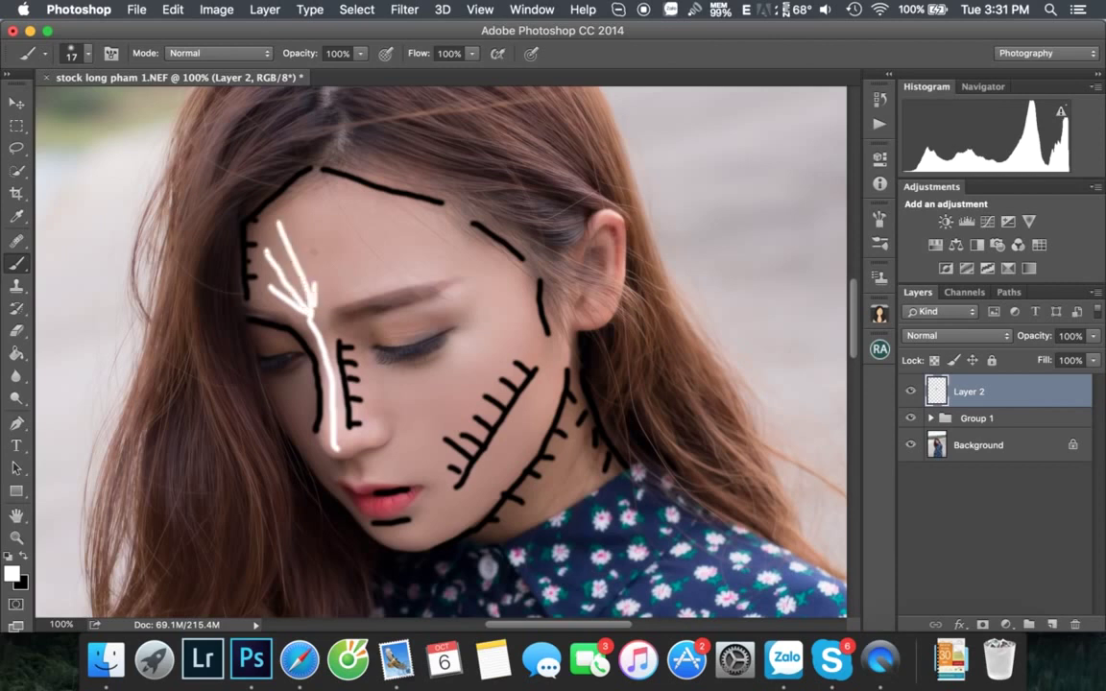
pyautogui.moveTo(312, 308); pyautogui.dragTo(341, 212)
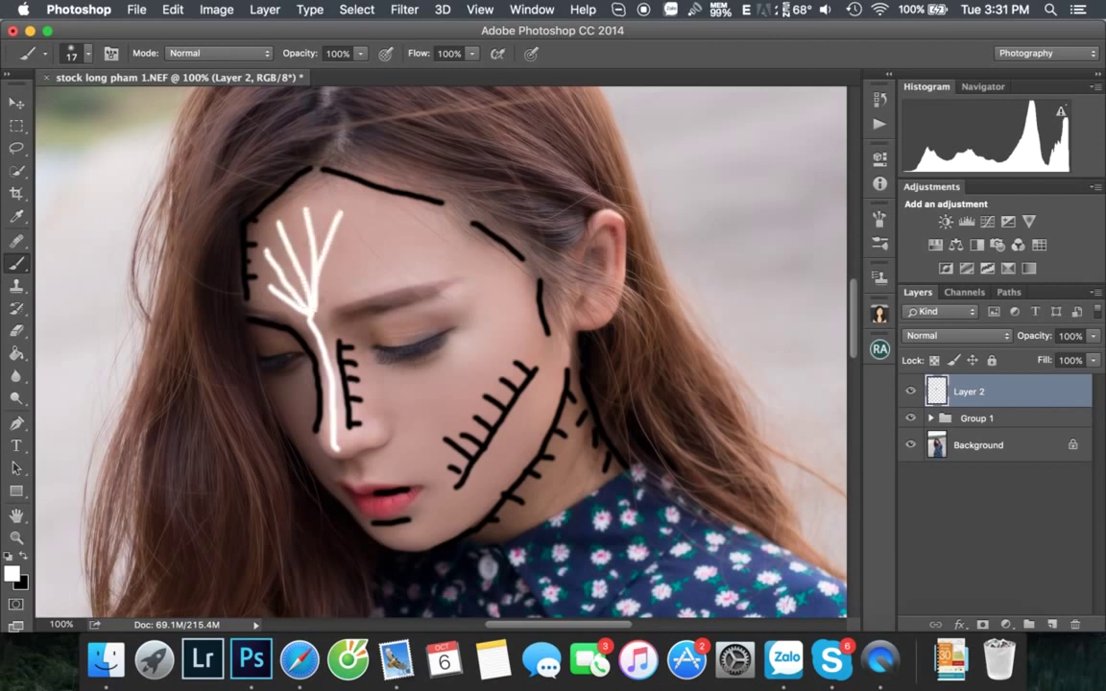
pyautogui.moveTo(314, 300); pyautogui.dragTo(375, 218)
pyautogui.moveTo(325, 302); pyautogui.dragTo(409, 235)
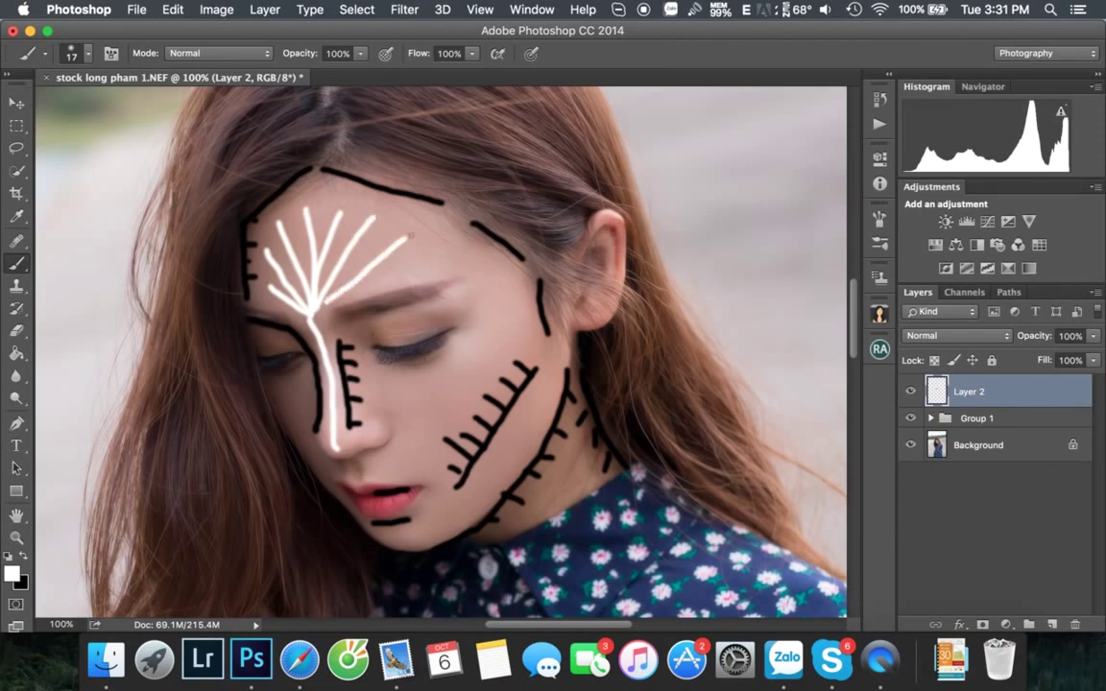
pyautogui.moveTo(335, 297); pyautogui.dragTo(425, 259)
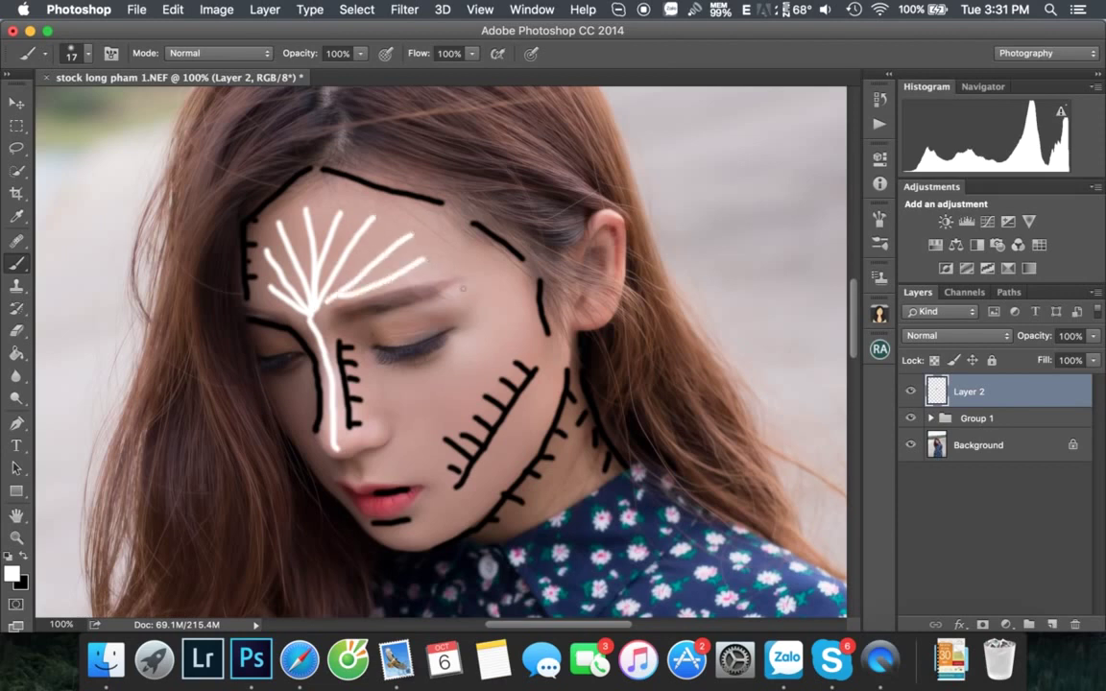
# Add a black eyebrow line, then white highlights under the eye, on the cheek and above the lip
pyautogui.press('x')
pyautogui.moveTo(338, 318)
pyautogui.mouseDown()
pyautogui.moveTo(443, 287)
pyautogui.moveTo(467, 326)
pyautogui.mouseUp()
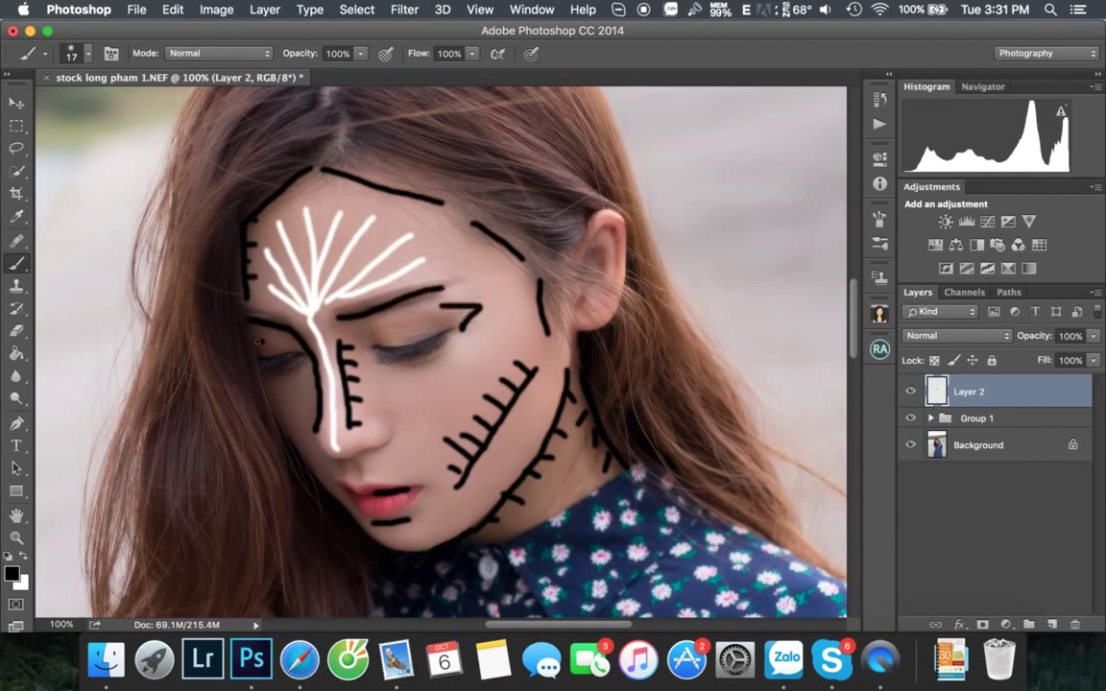
pyautogui.press('x')
pyautogui.moveTo(396, 387); pyautogui.dragTo(479, 357)
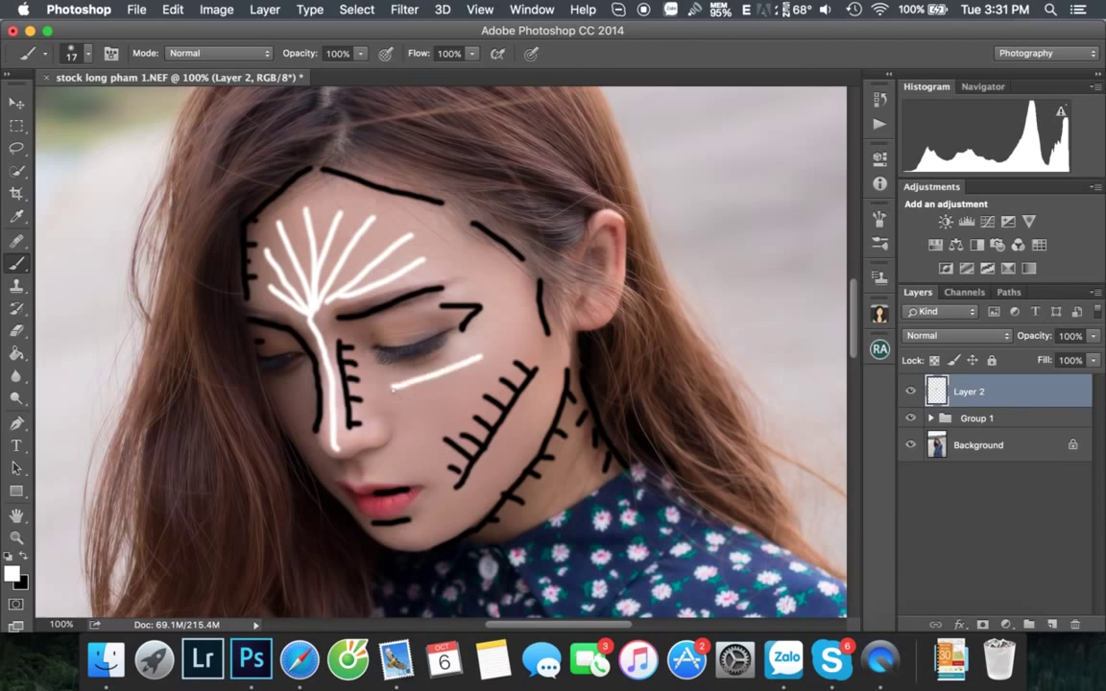
pyautogui.moveTo(392, 388); pyautogui.dragTo(407, 443)
pyautogui.moveTo(402, 389)
pyautogui.mouseDown()
pyautogui.moveTo(415, 418)
pyautogui.moveTo(448, 406)
pyautogui.moveTo(474, 376)
pyautogui.mouseUp()
pyautogui.moveTo(337, 477)
pyautogui.mouseDown()
pyautogui.moveTo(399, 480)
pyautogui.moveTo(399, 496)
pyautogui.mouseUp()
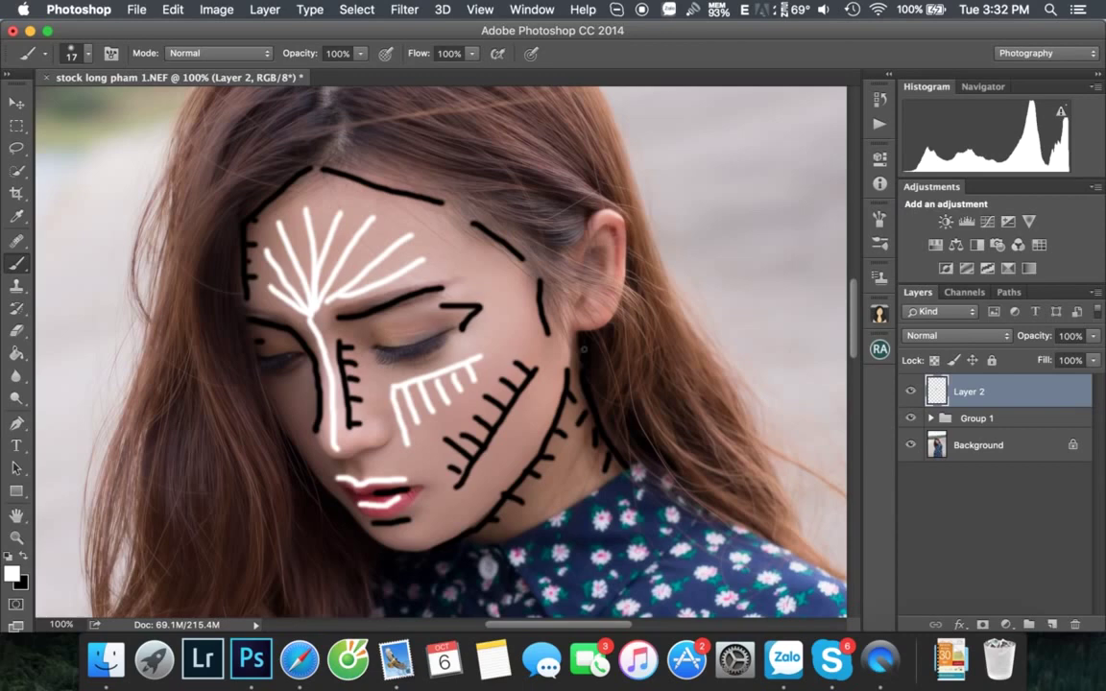
# Set Layer 2 to Soft Light and apply a 25-pixel Gaussian Blur, comparing it on and off
pyautogui.click(952, 335)
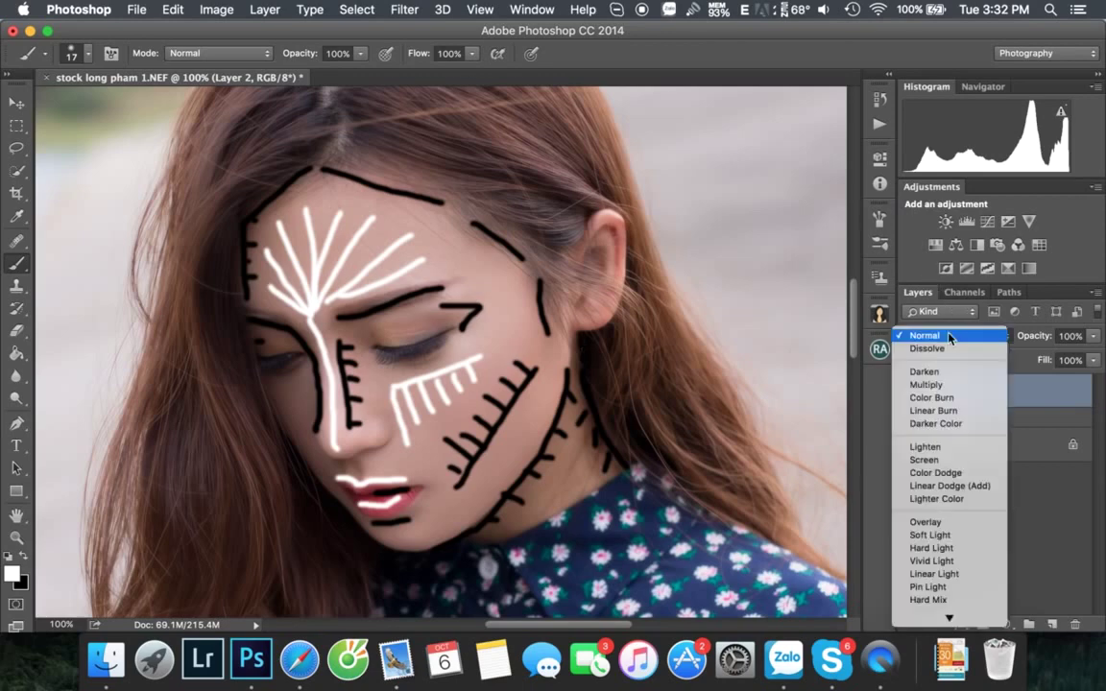
pyautogui.click(921, 531)
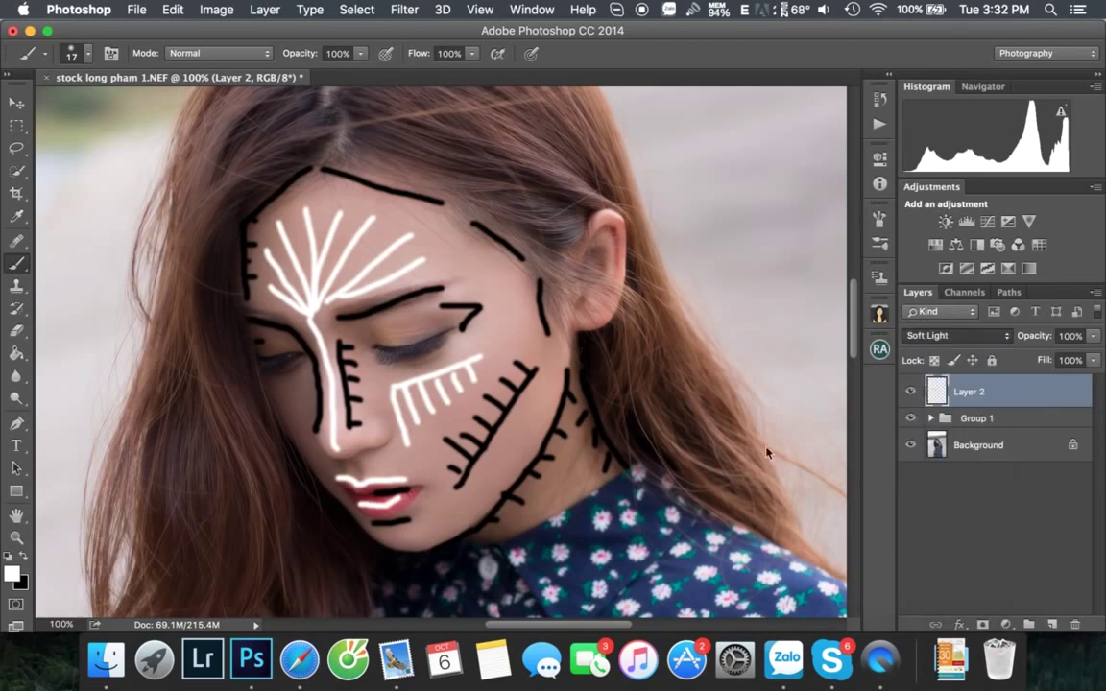
pyautogui.click(405, 9)
pyautogui.moveTo(412, 198)
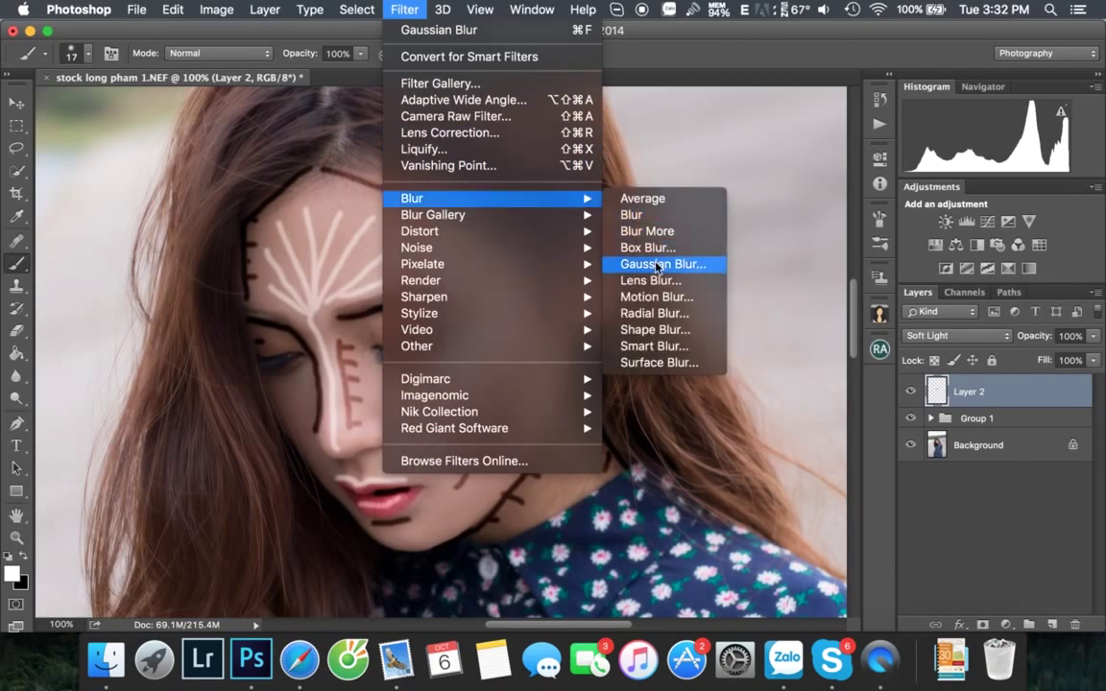
pyautogui.click(654, 262)
pyautogui.write('2')
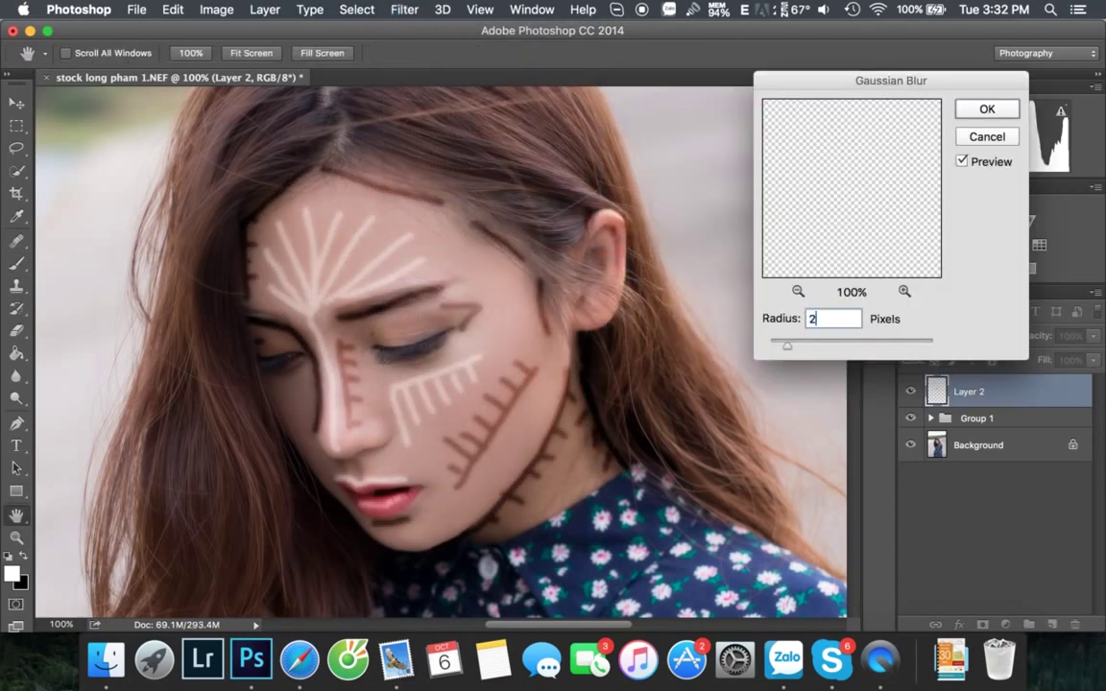
pyautogui.write('5')
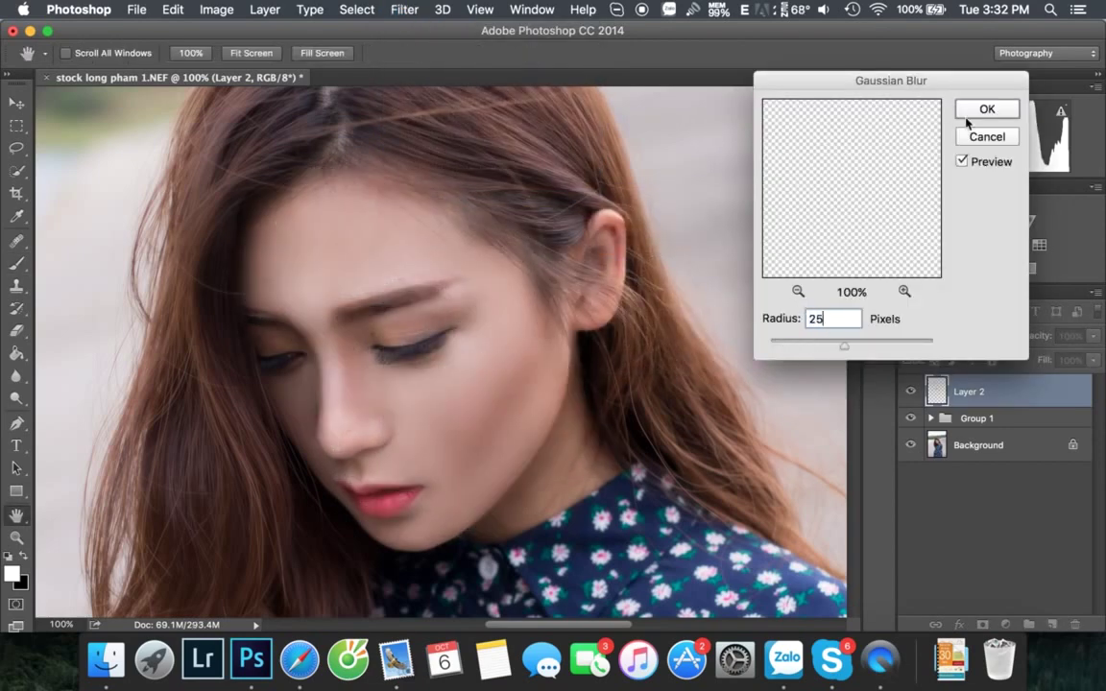
pyautogui.click(980, 110)
pyautogui.click(910, 392)
# Toggle the blurred contour layer on and off to compare before and after
pyautogui.click(910, 391)
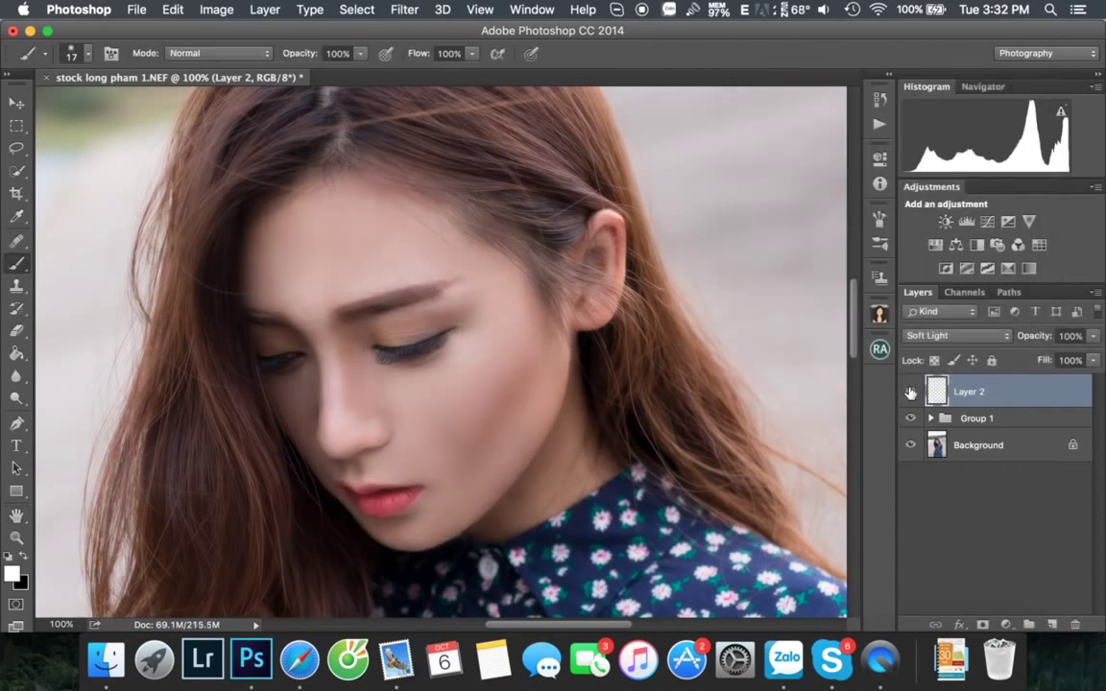
pyautogui.click(910, 392)
pyautogui.click(910, 392)
pyautogui.click(911, 392)
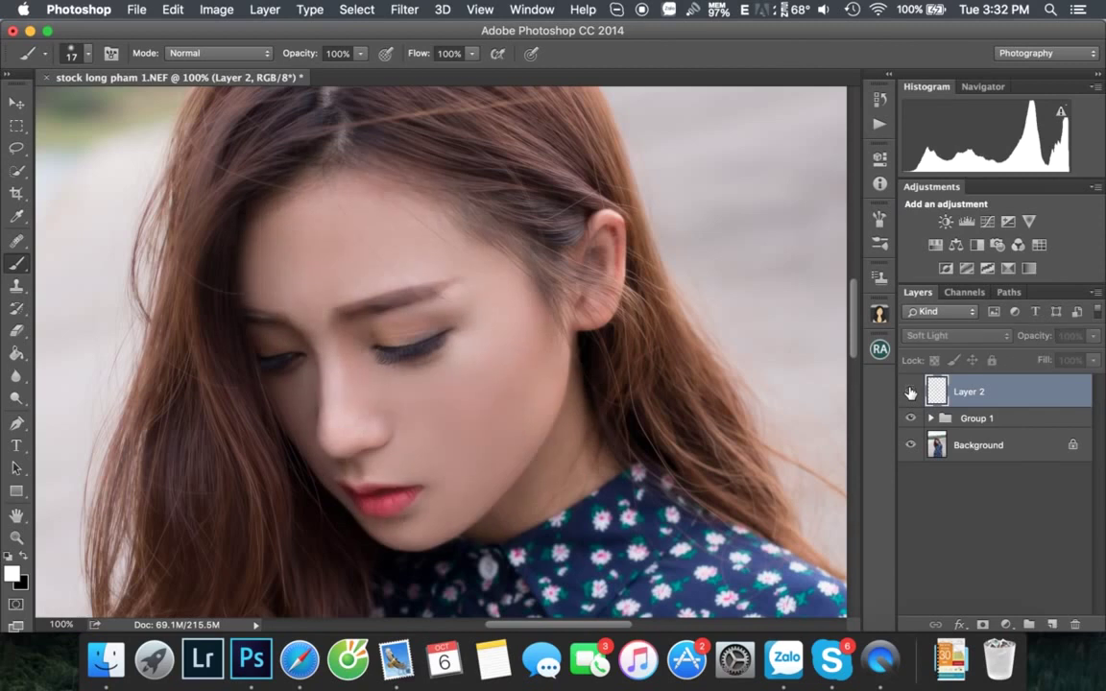
pyautogui.click(911, 393)
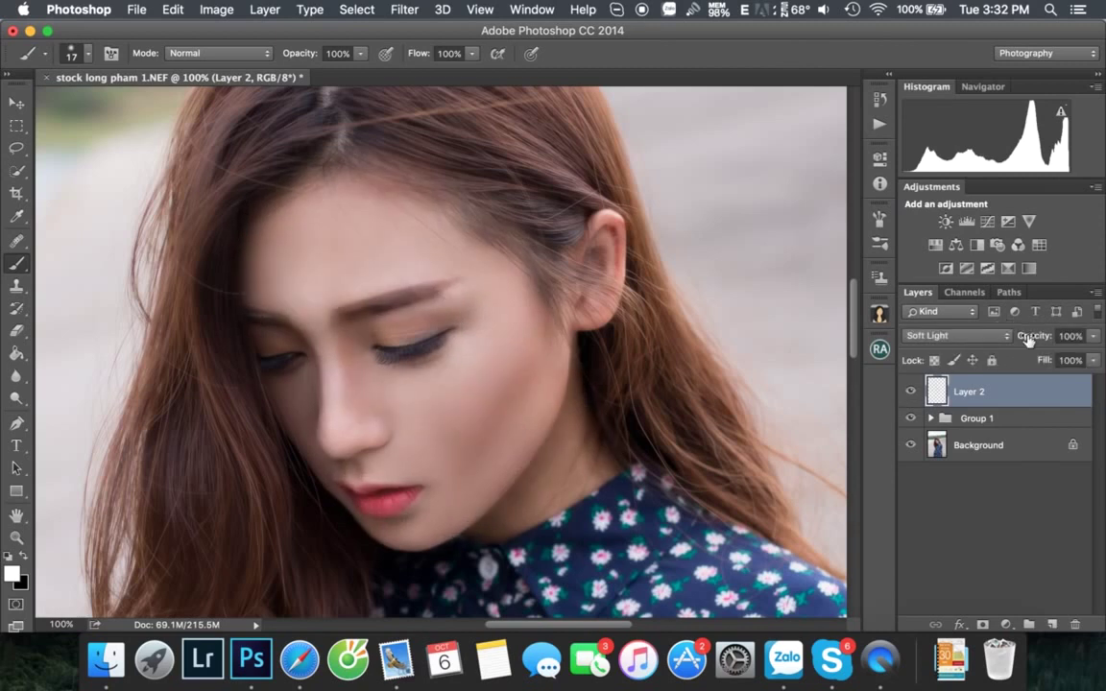
# Stamp all visible layers into a merged Layer 3 and view the portrait at 50%
pyautogui.keyDown('shift'); pyautogui.click(983, 444); pyautogui.keyUp('shift')
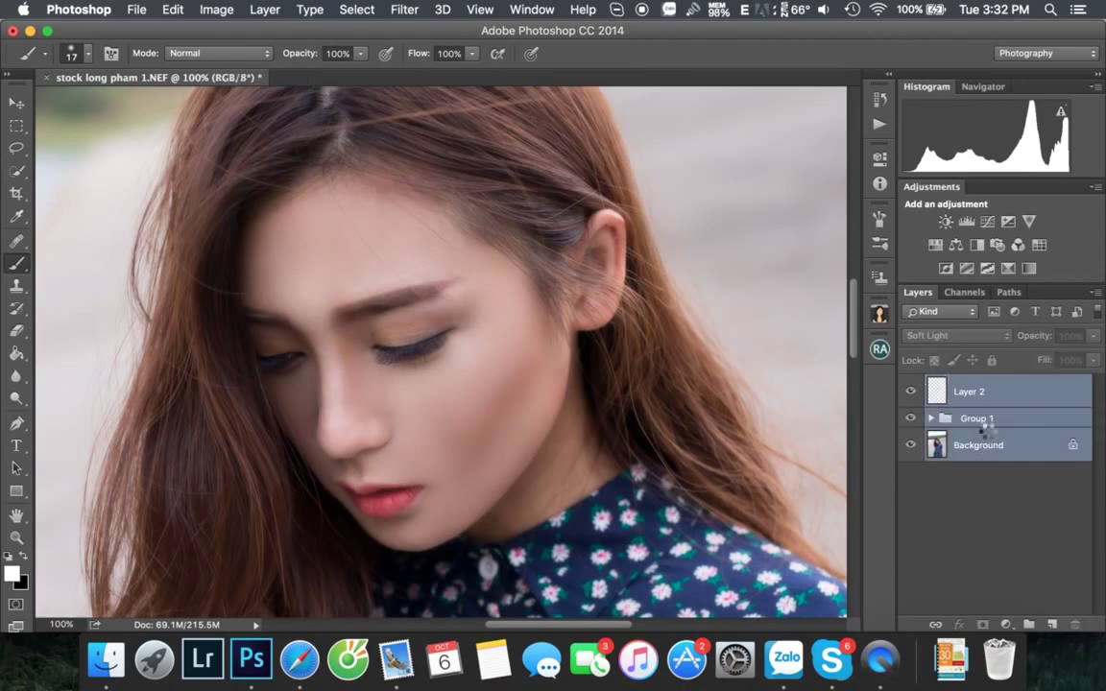
pyautogui.hotkey('ctrl', 'alt', 'e')
pyautogui.hotkey('ctrl', '0')
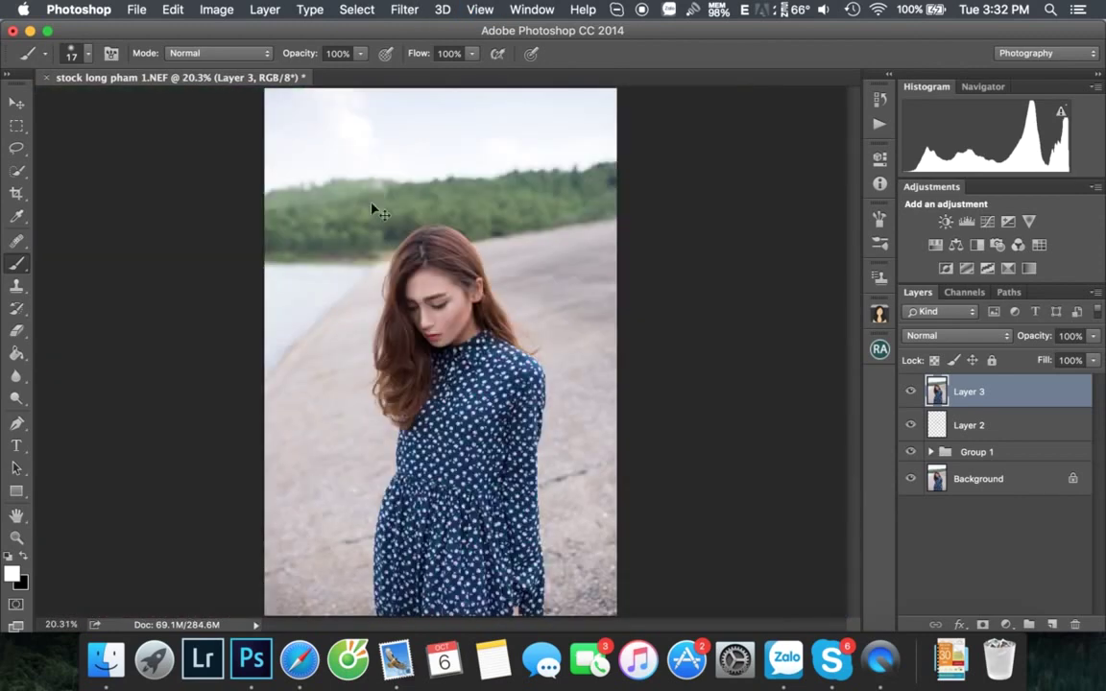
pyautogui.hotkey('ctrl', '+')
pyautogui.hotkey('ctrl', '+')
pyautogui.hotkey('ctrl', '+')
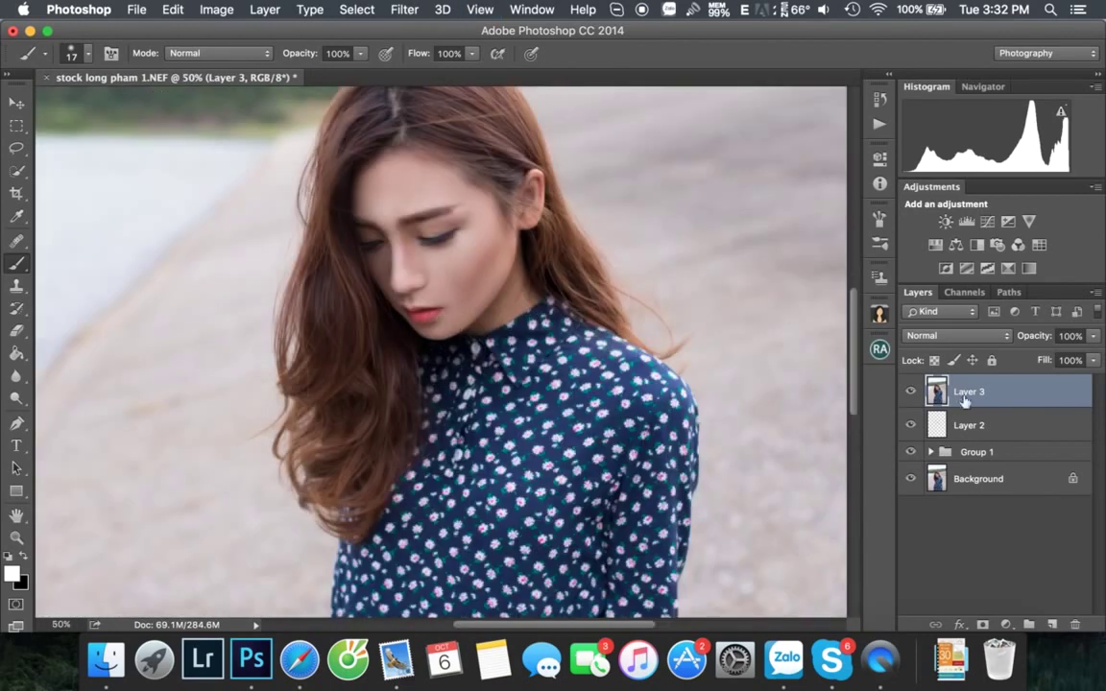
# Hide and delete merged Layer 3, then lower Layer 2's opacity to 74%
pyautogui.click(910, 391)
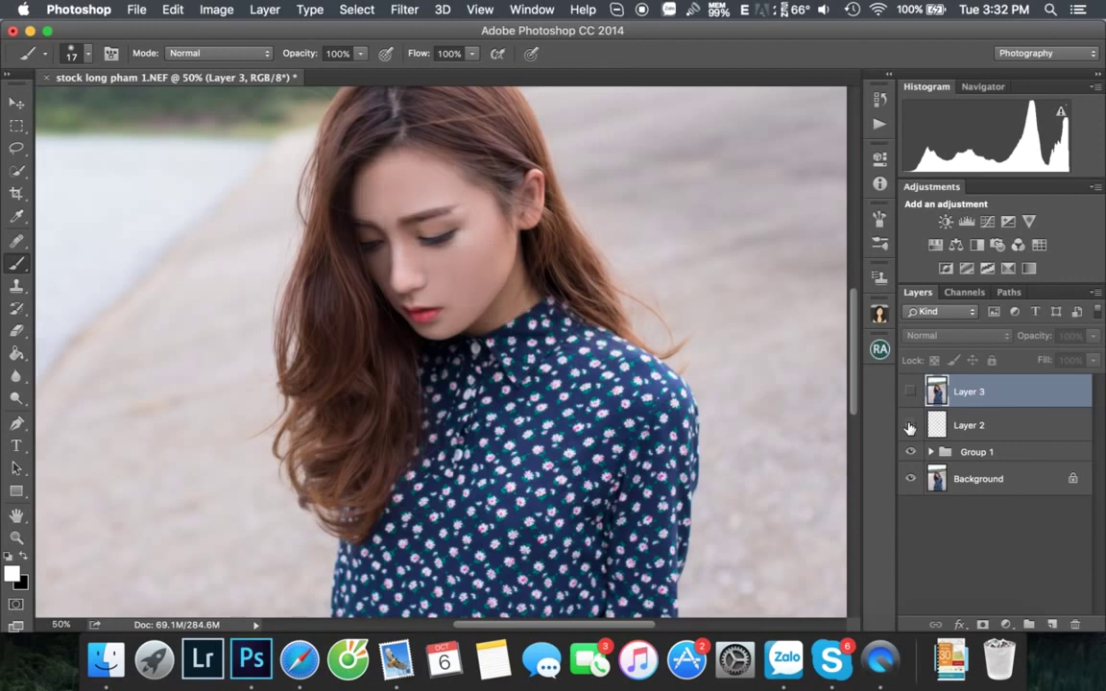
pyautogui.click(909, 427)
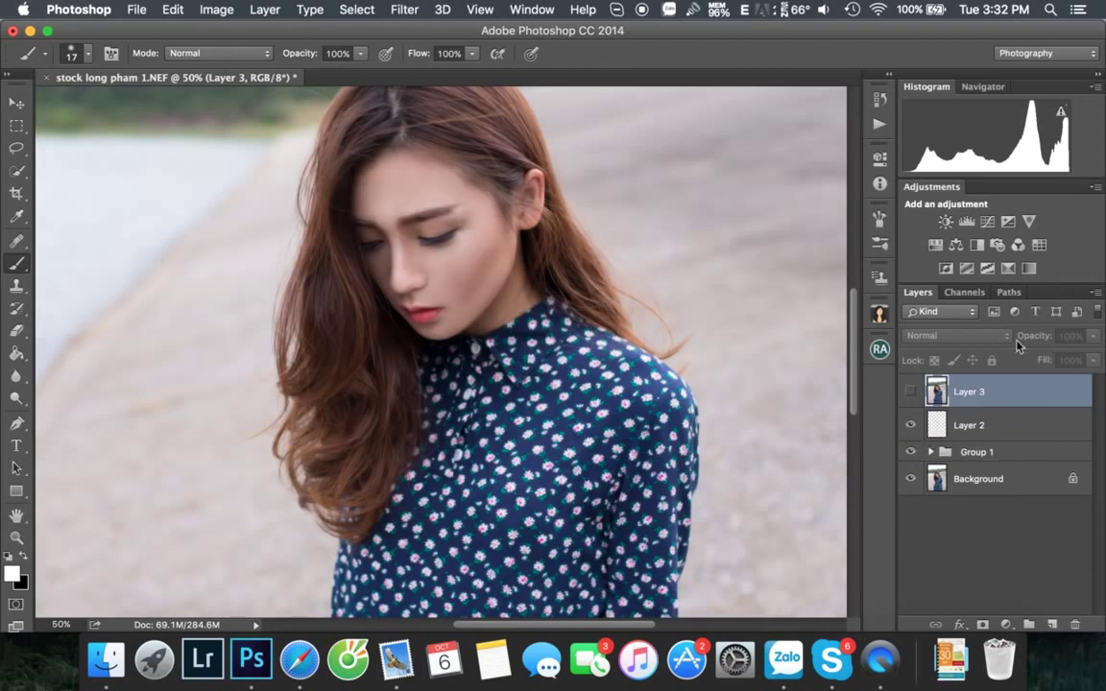
pyautogui.press('Delete')
pyautogui.moveTo(1032, 340)
pyautogui.mouseDown()
pyautogui.moveTo(1007, 337)
pyautogui.moveTo(1101, 331)
pyautogui.mouseUp()
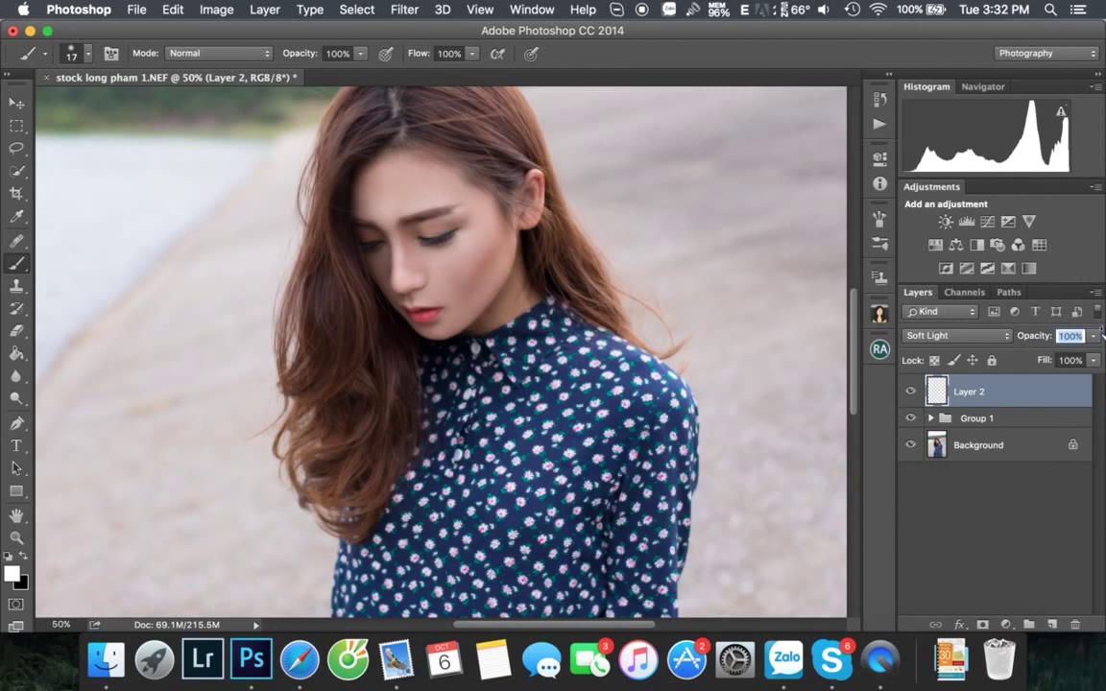
# Undo back to the sharp contour strokes and erase the brown hatch on the right cheek
pyautogui.hotkey('ctrl', 'z')
pyautogui.hotkey('ctrl', 'z')
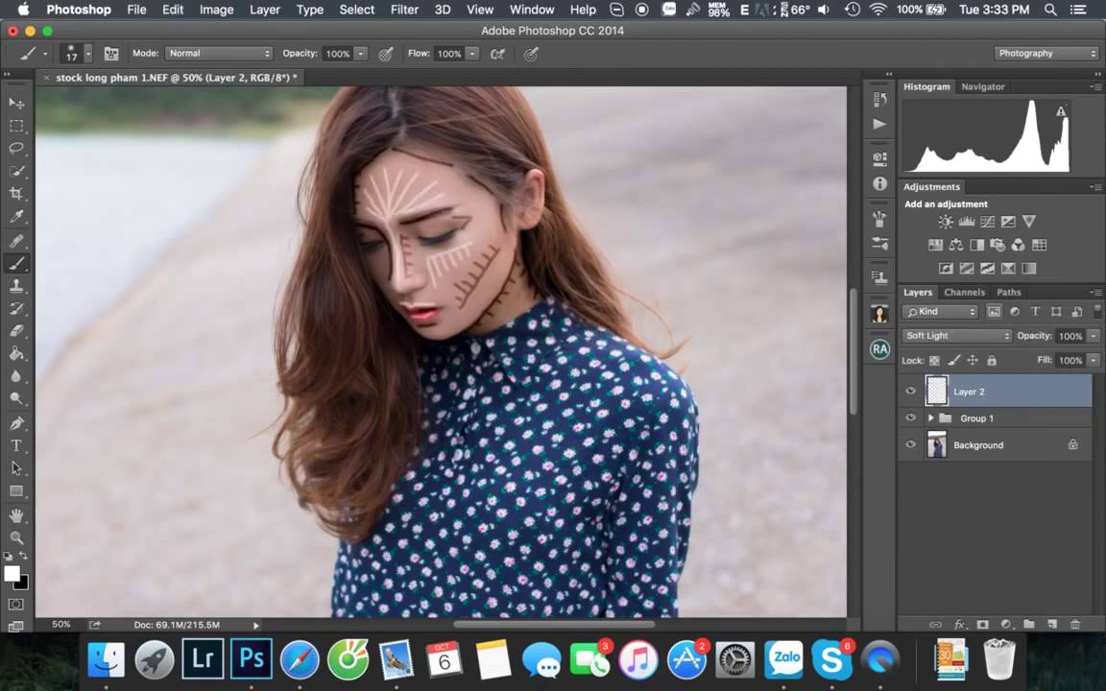
pyautogui.hotkey('ctrl', '+')
pyautogui.hotkey('ctrl', '+')
pyautogui.hotkey('ctrl', '+')
pyautogui.hotkey('ctrl', '+')
pyautogui.hotkey('ctrl', '+')
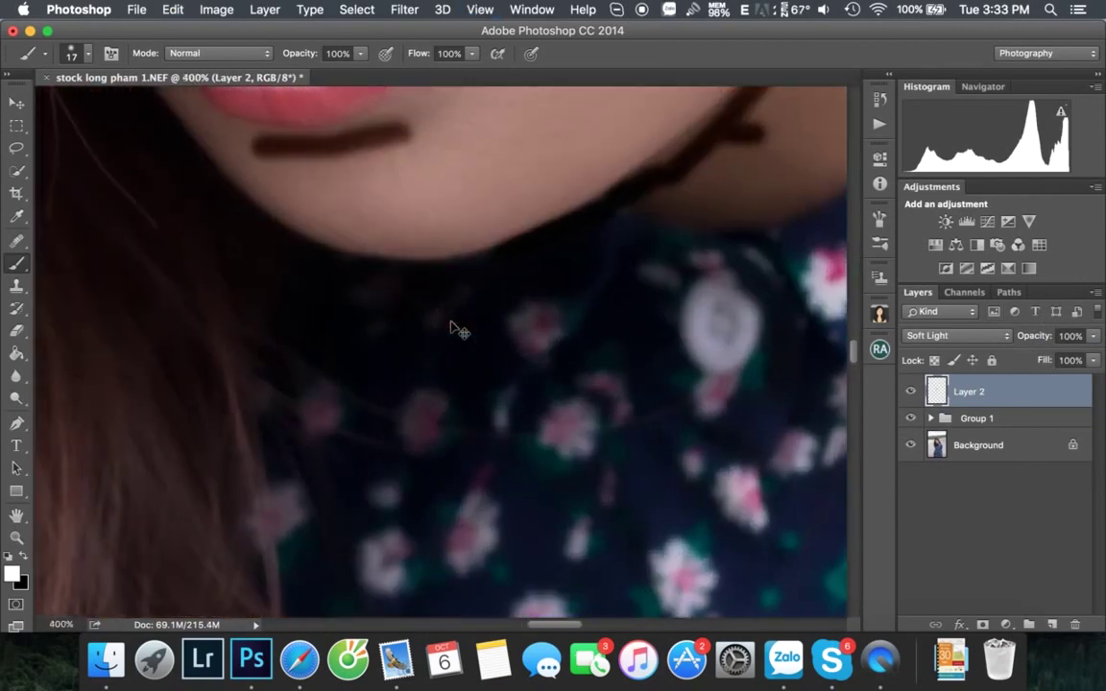
pyautogui.hotkey('ctrl', '-')
pyautogui.hotkey('ctrl', '-')
pyautogui.hotkey('ctrl', '-')
pyautogui.hotkey('ctrl', '-')
pyautogui.hotkey('ctrl', '+')
pyautogui.scroll(1, 204, 308)
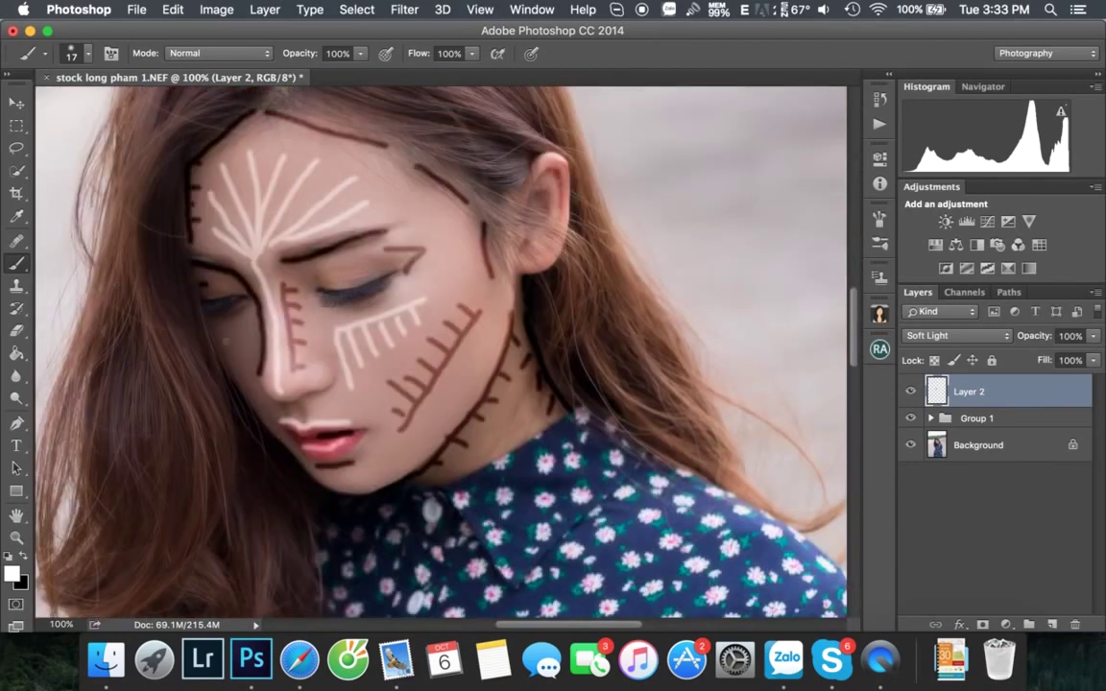
pyautogui.press('e')
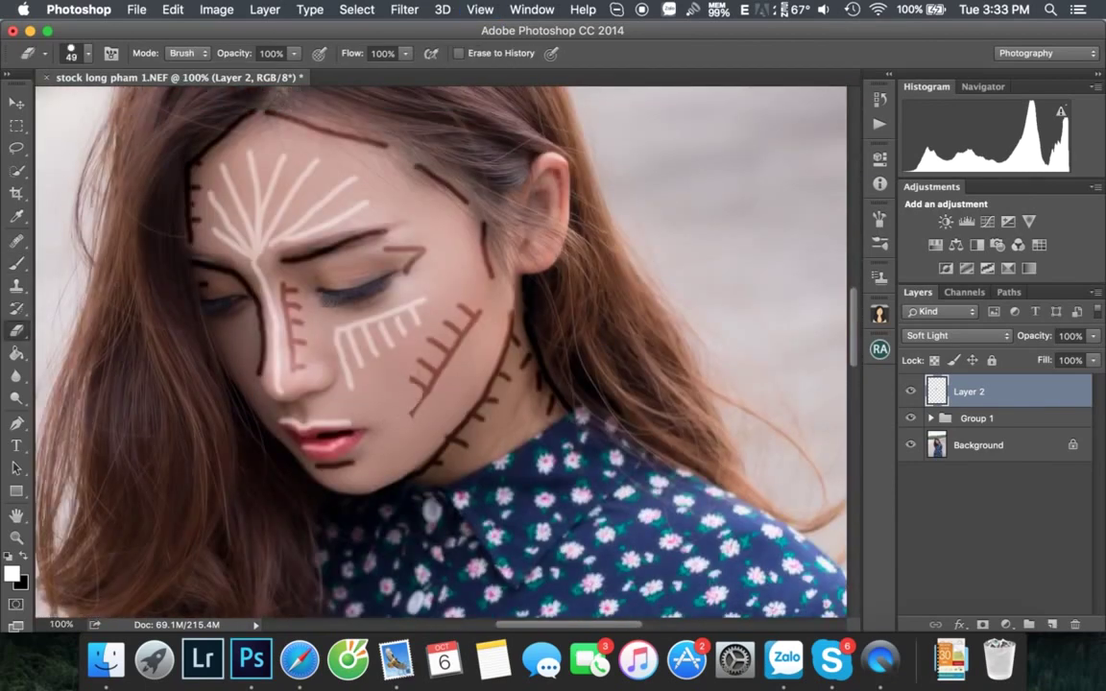
pyautogui.moveTo(393, 403)
pyautogui.mouseDown()
pyautogui.moveTo(461, 307)
pyautogui.moveTo(407, 365)
pyautogui.mouseUp()
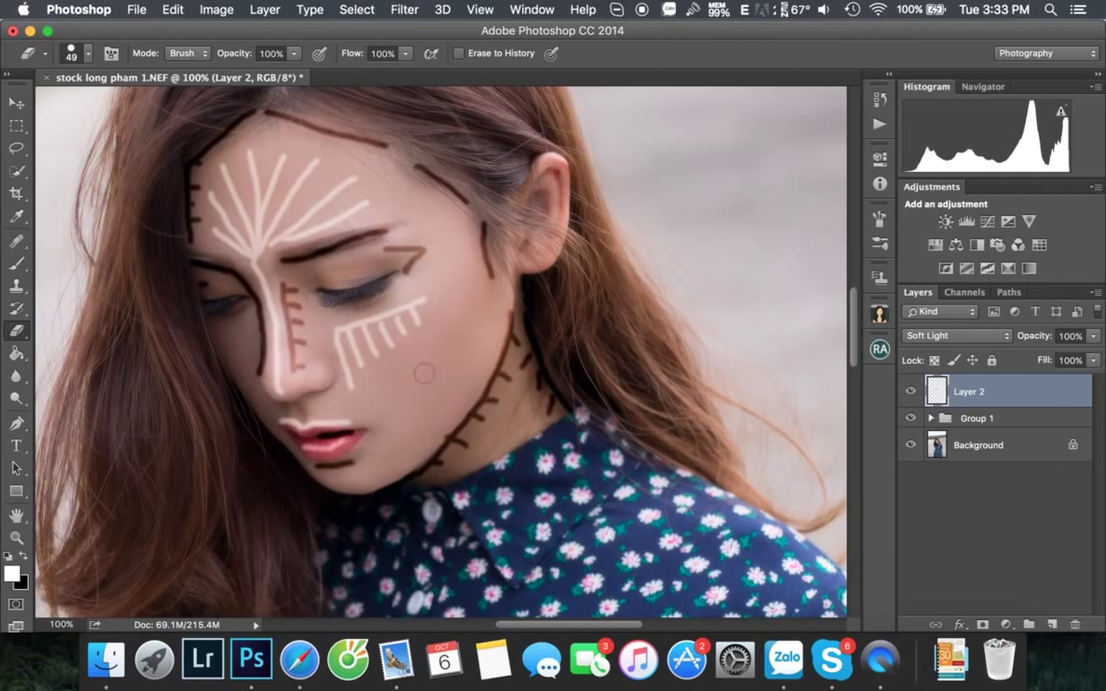
# Paint a black diagonal stroke down the right cheek with small tick marks
pyautogui.click(16, 263)
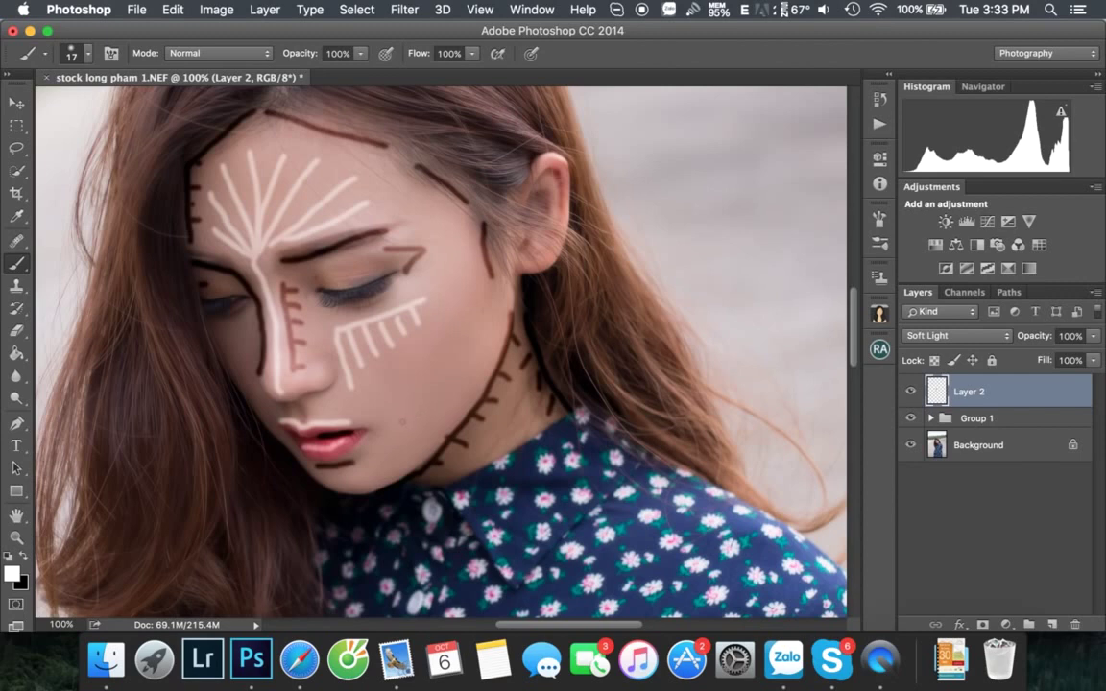
pyautogui.press('x')
pyautogui.moveTo(481, 298); pyautogui.dragTo(416, 404)
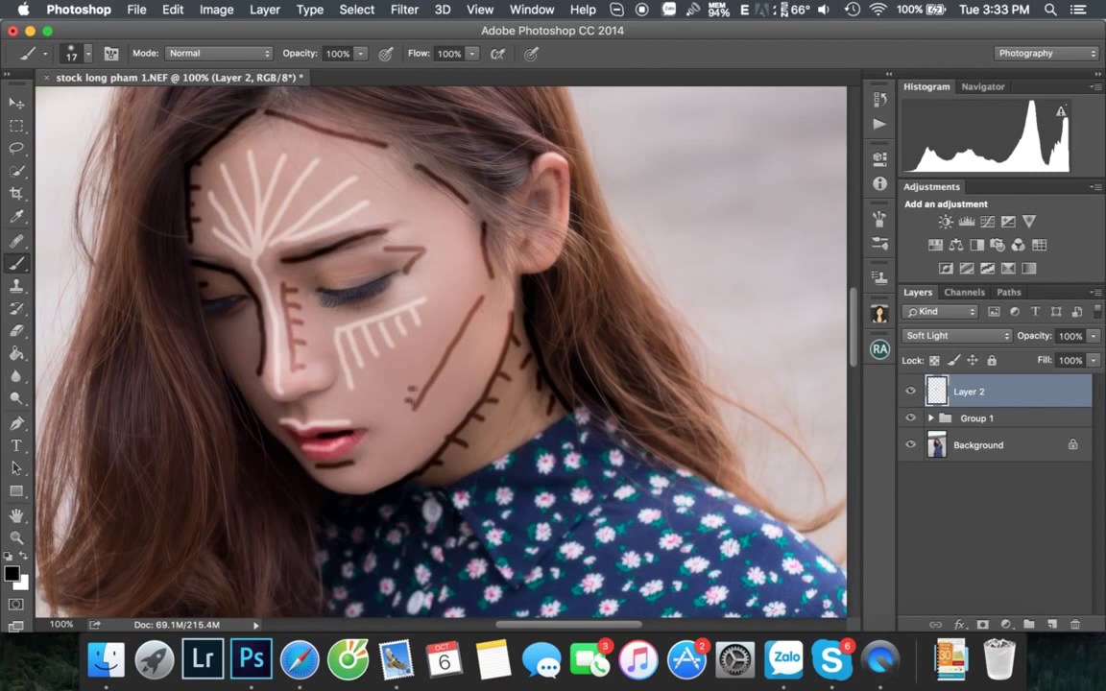
pyautogui.moveTo(408, 384); pyautogui.dragTo(469, 302)
# Reapply the last Gaussian Blur to the redrawn strokes and zoom out to the whole photo
pyautogui.click(404, 10)
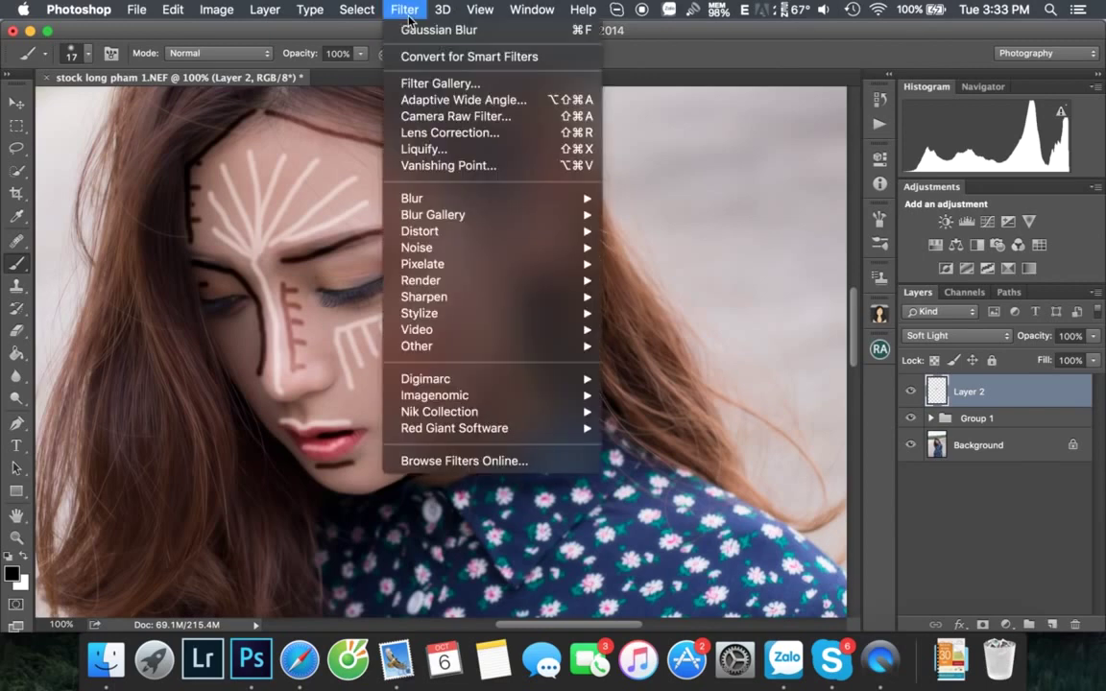
pyautogui.click(413, 30)
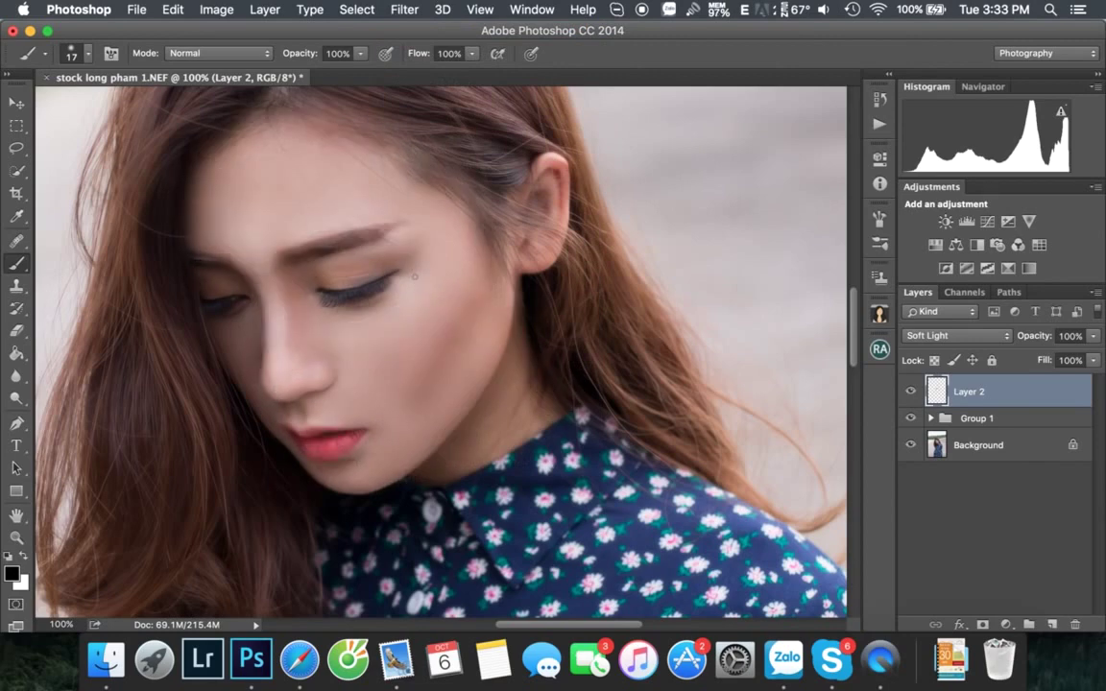
pyautogui.press('super+minus')
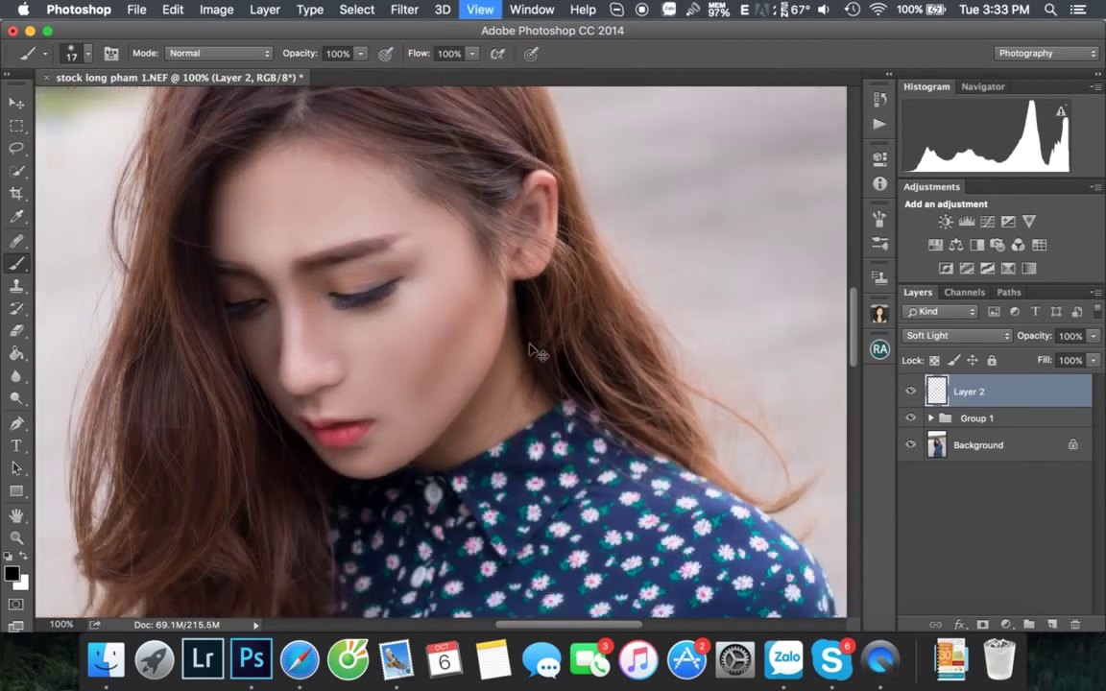
pyautogui.press('super+minus')
pyautogui.press('super+minus')
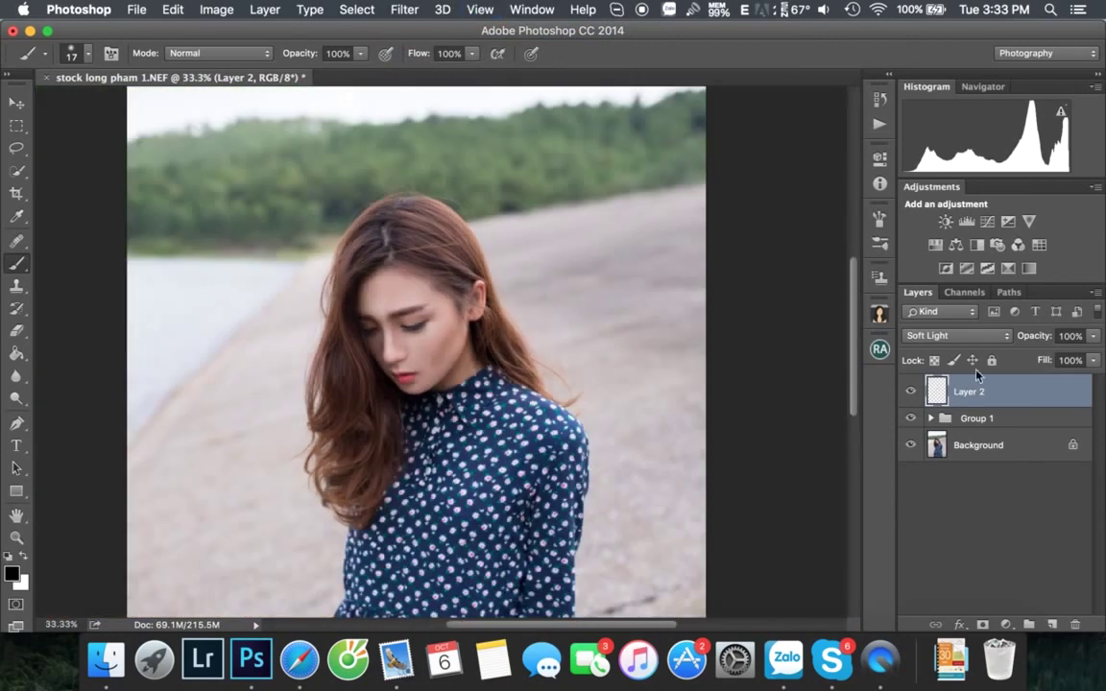
# Reduce Layer 2's opacity to about 50%, comparing the layer on and off
pyautogui.moveTo(1049, 341); pyautogui.dragTo(1003, 342)
pyautogui.click(911, 394)
pyautogui.click(912, 394)
pyautogui.click(911, 394)
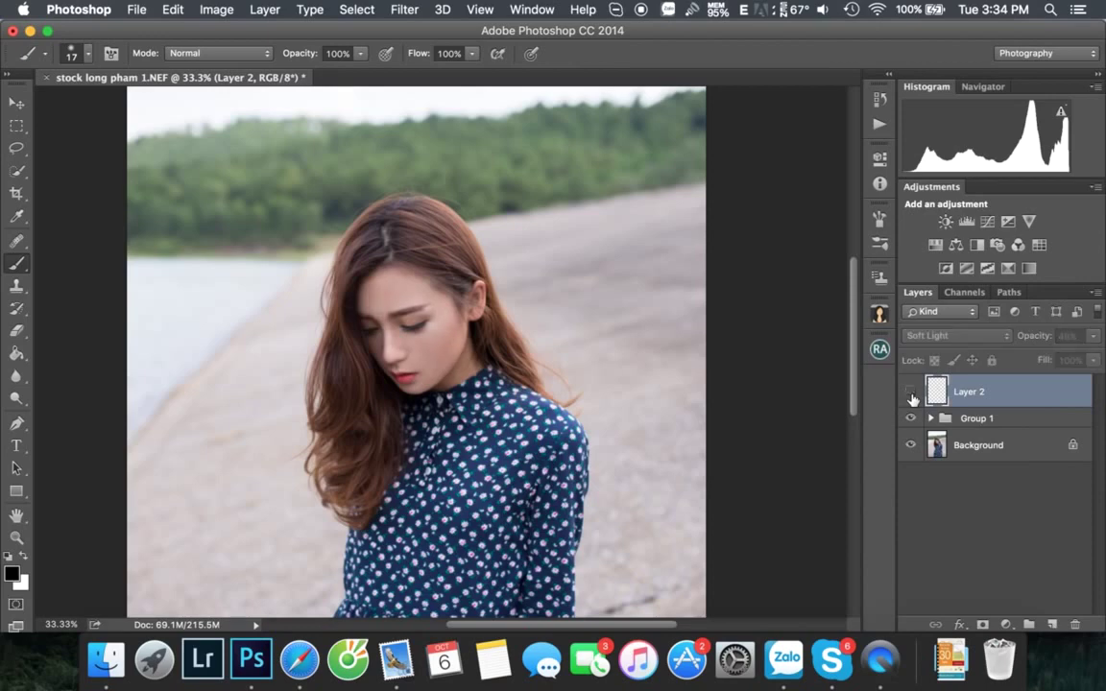
pyautogui.click(911, 393)
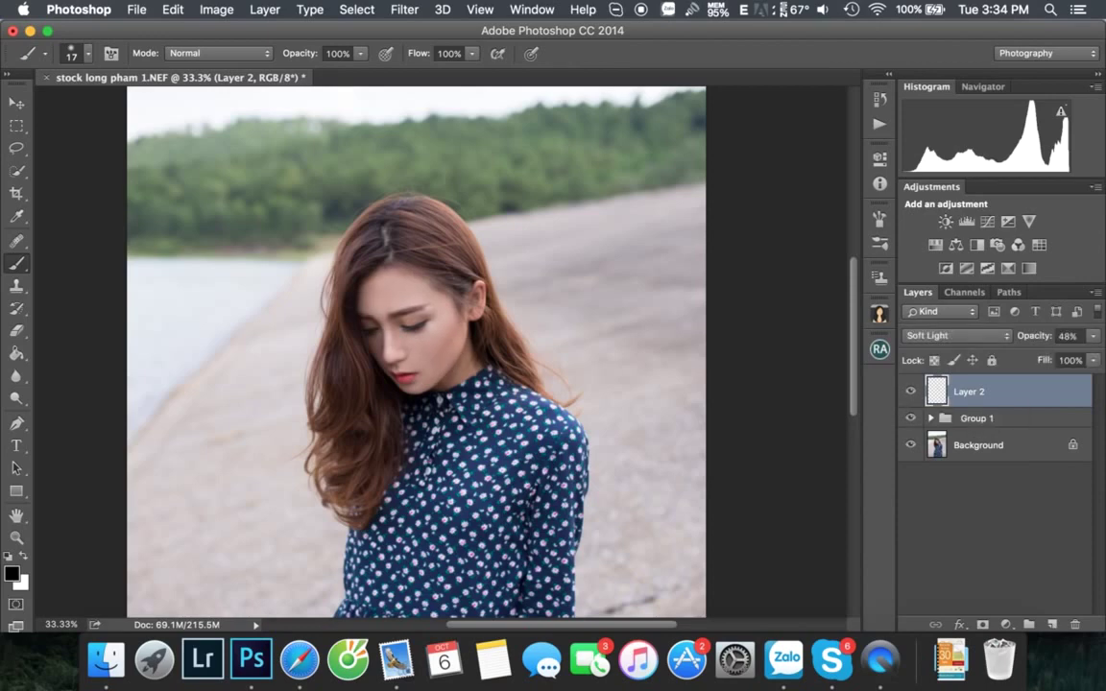
pyautogui.hotkey('ctrl', '+')
pyautogui.hotkey('ctrl', '+')
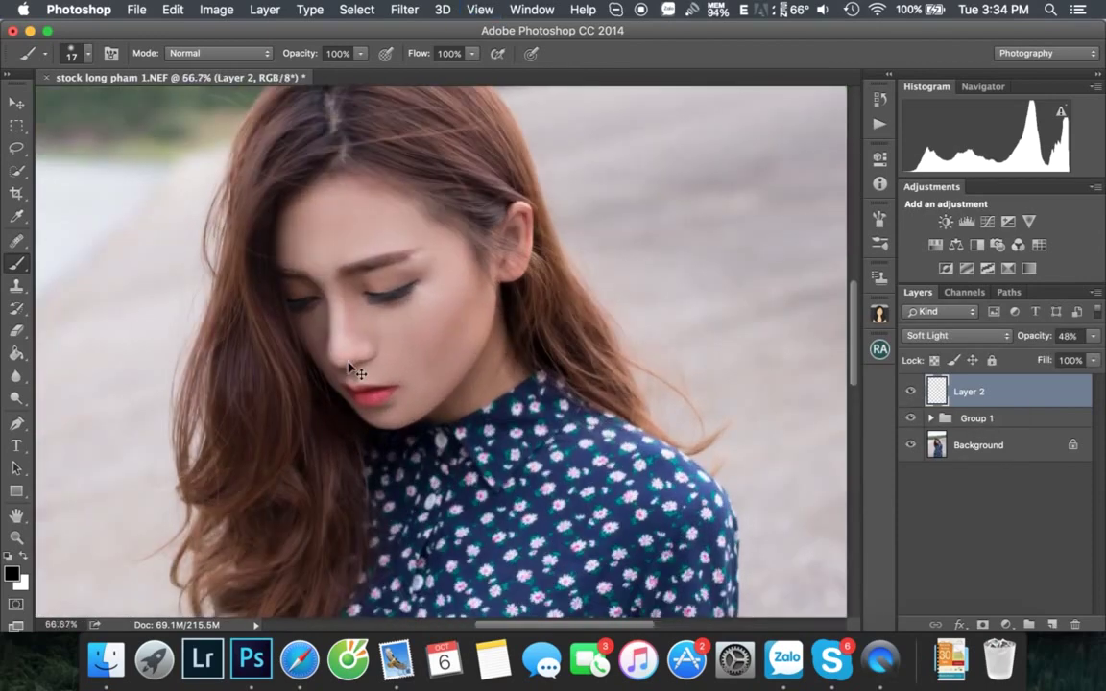
pyautogui.moveTo(1029, 337); pyautogui.dragTo(1032, 337)
pyautogui.press('e')
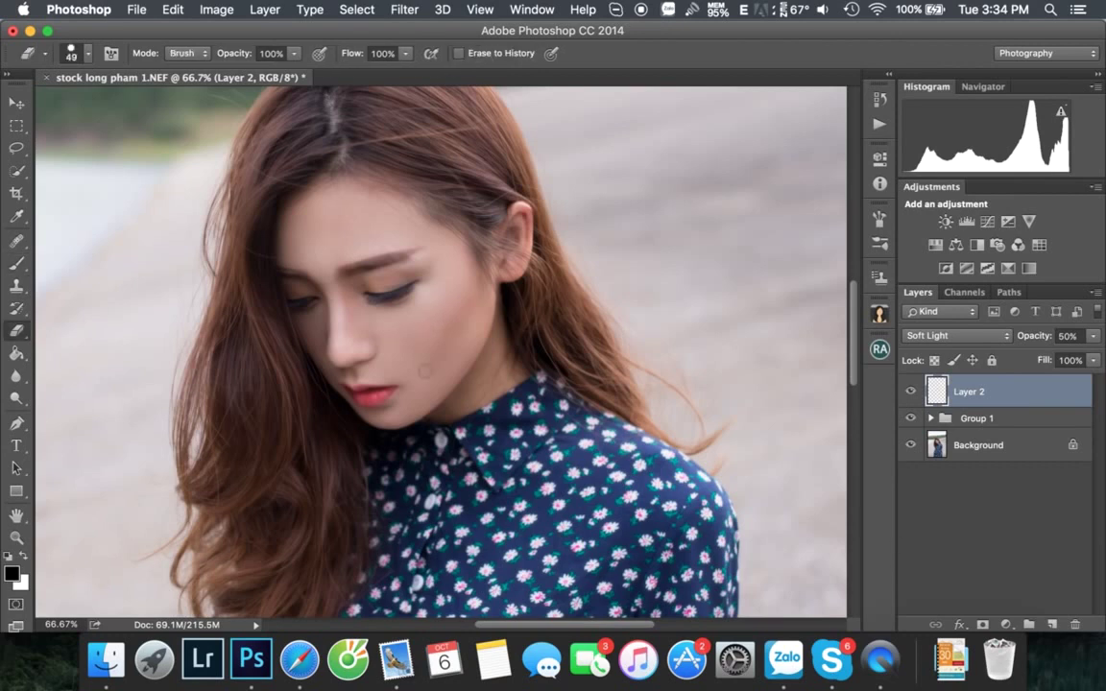